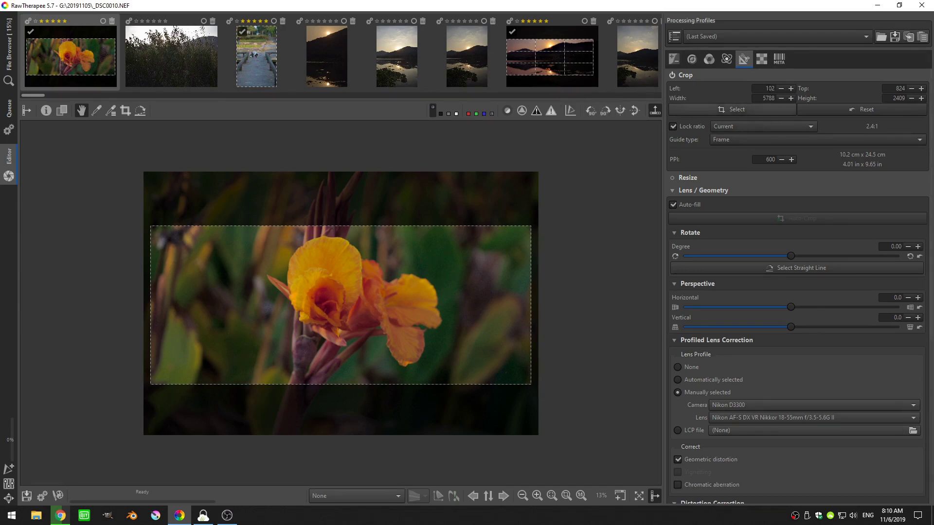
- Collapse the Lens / Geometry section in the right panel
click(706, 190)
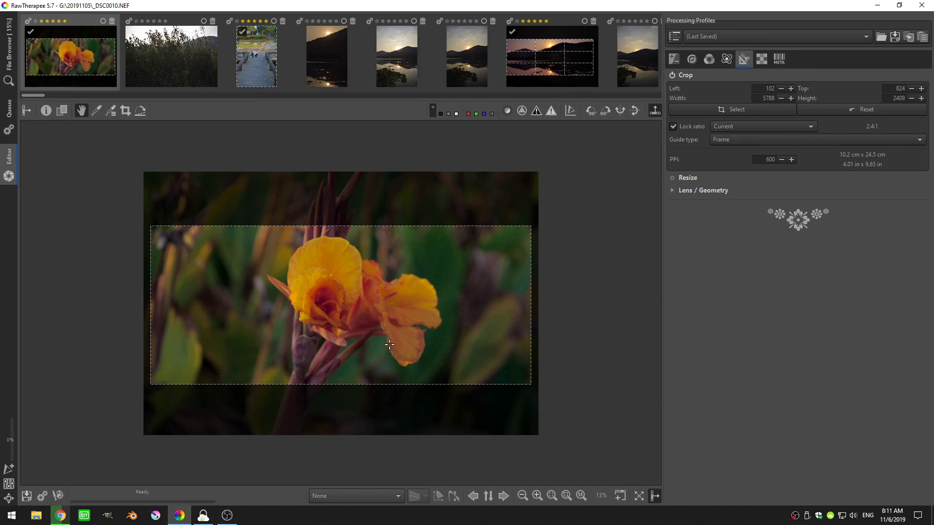
- Disable the Crop module to show the full photo, briefly showing then hiding the EXIF info
click(673, 74)
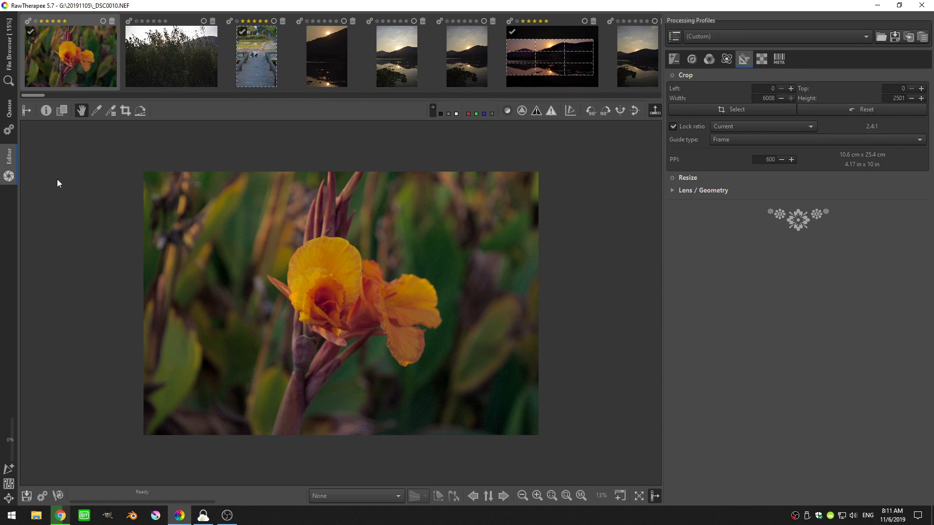
click(45, 110)
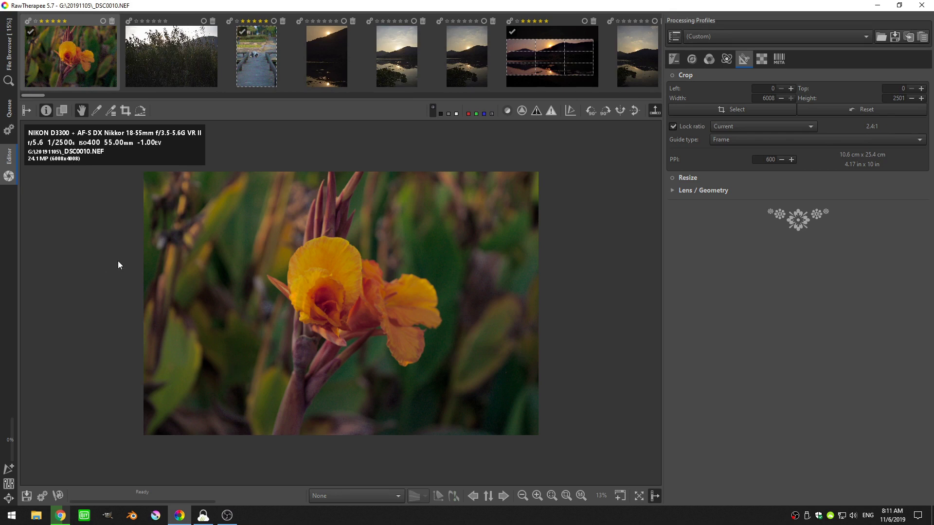
click(48, 105)
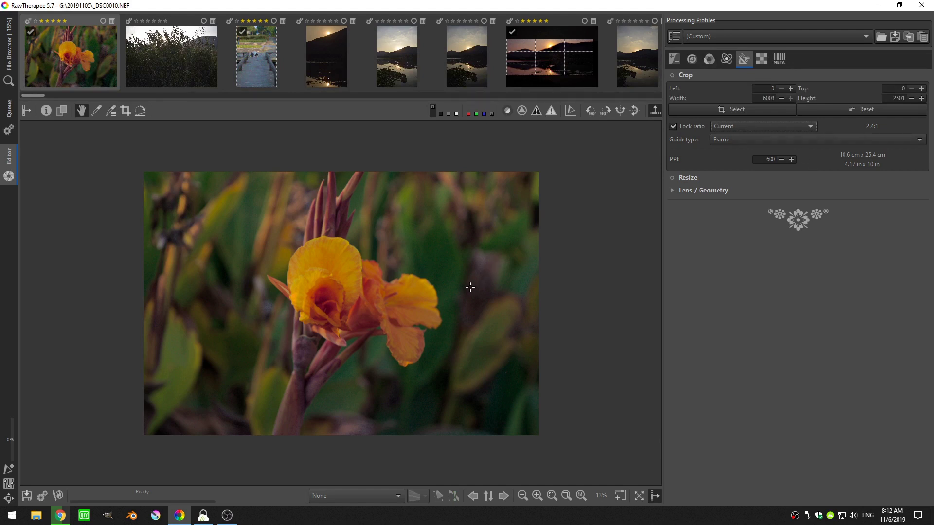
- Re-enable Crop locked to As Image, test-drag the edges, then undo to the full 6007 × 4007 frame
click(673, 75)
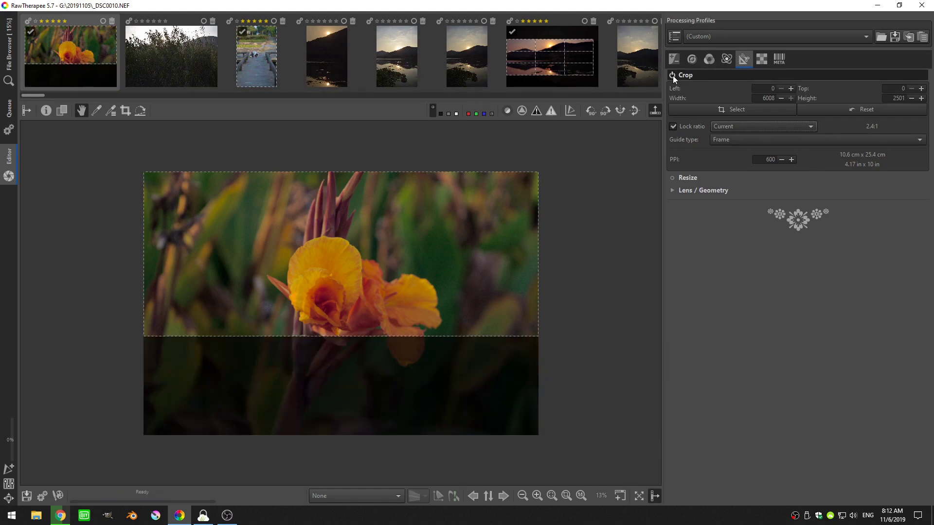
click(785, 128)
click(726, 118)
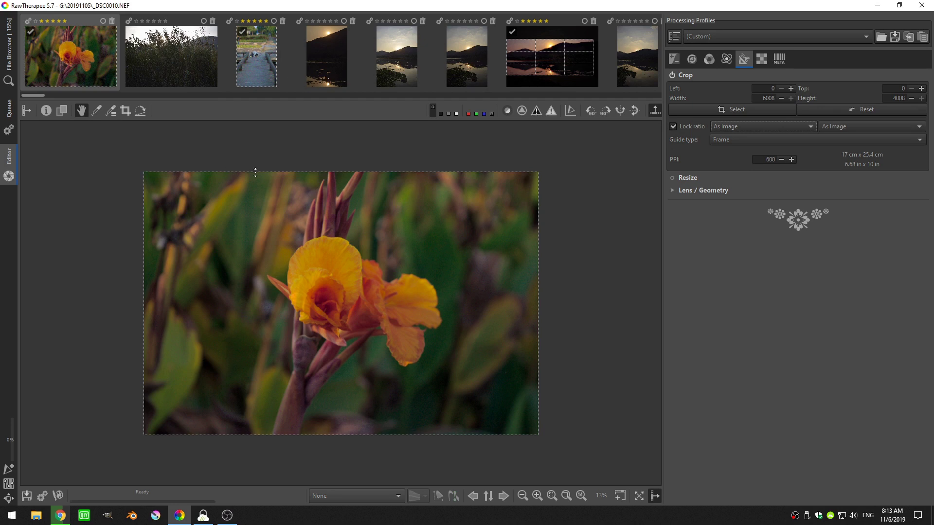
drag(256, 172, 144, 174)
drag(142, 172, 387, 276)
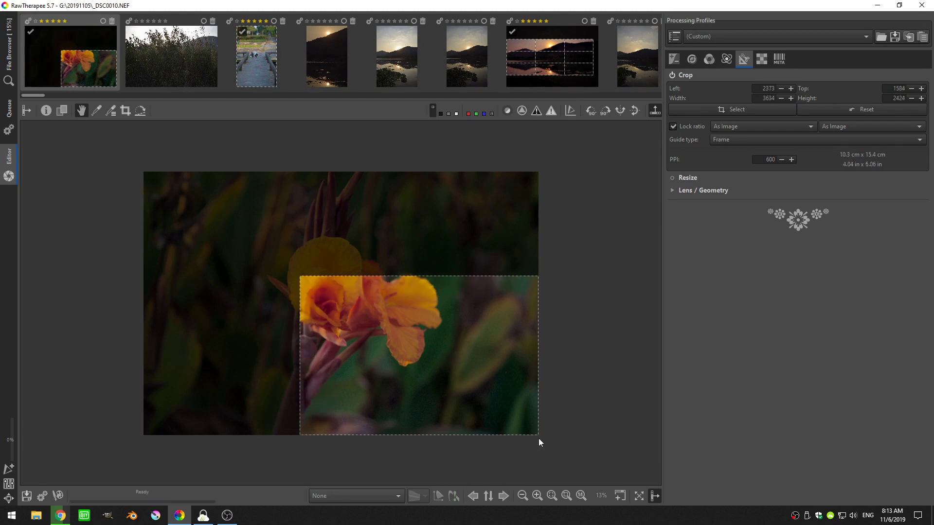
key(ctrl+z)
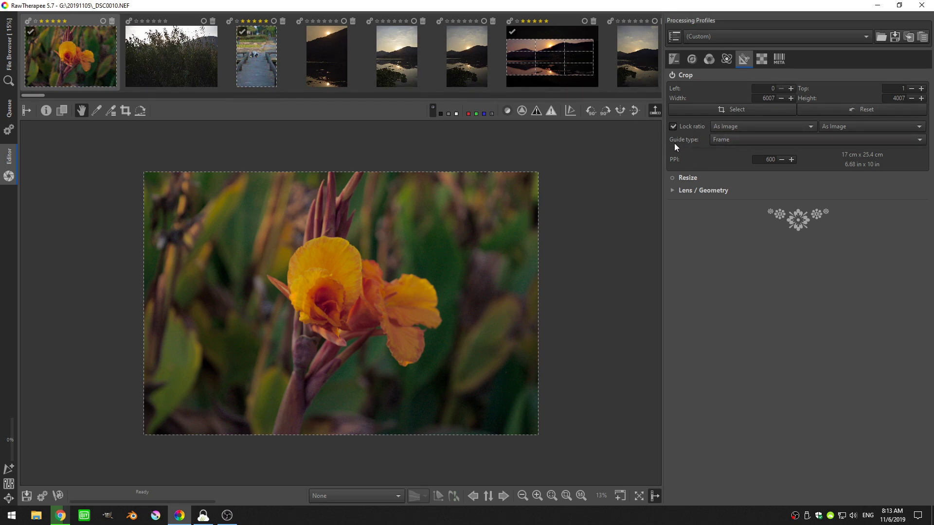
- Try the None, Frame and Rule of Thirds crop guides, test-resizing the crop from a corner
click(727, 142)
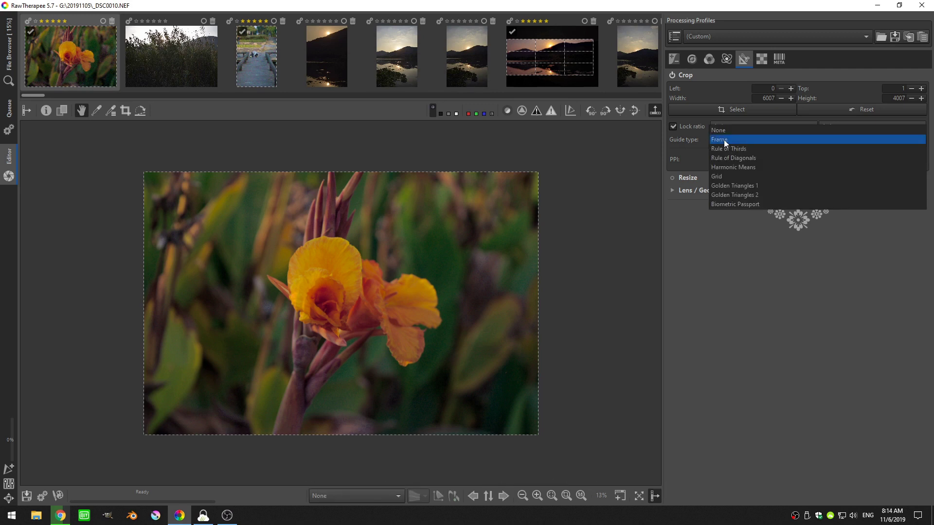
click(720, 130)
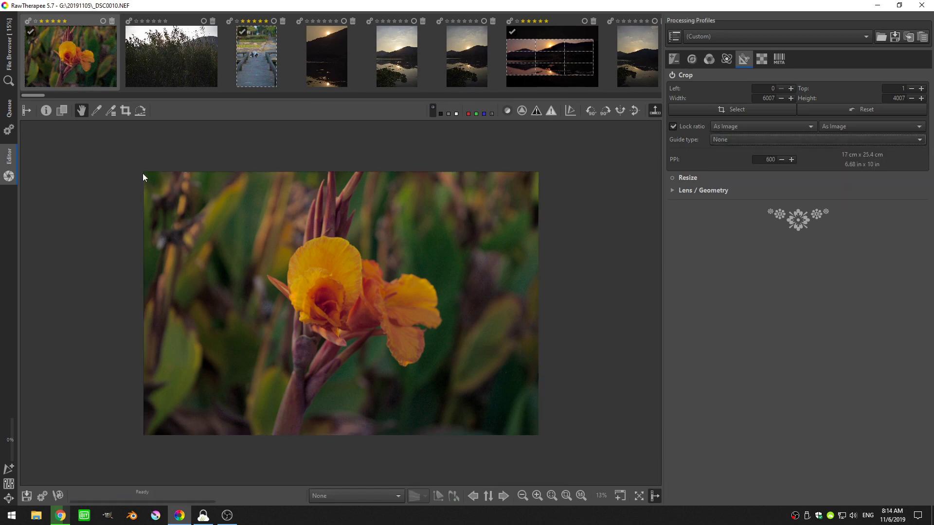
drag(142, 172, 73, 150)
click(773, 138)
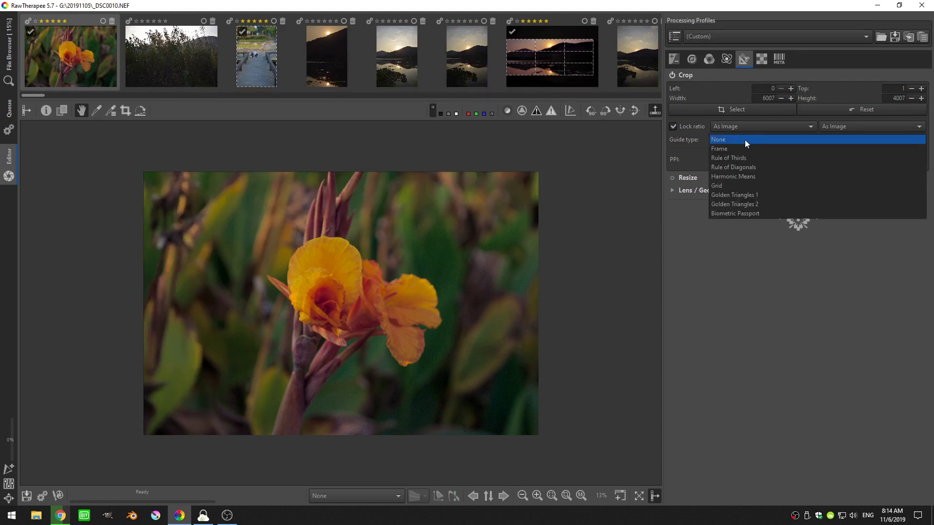
click(725, 148)
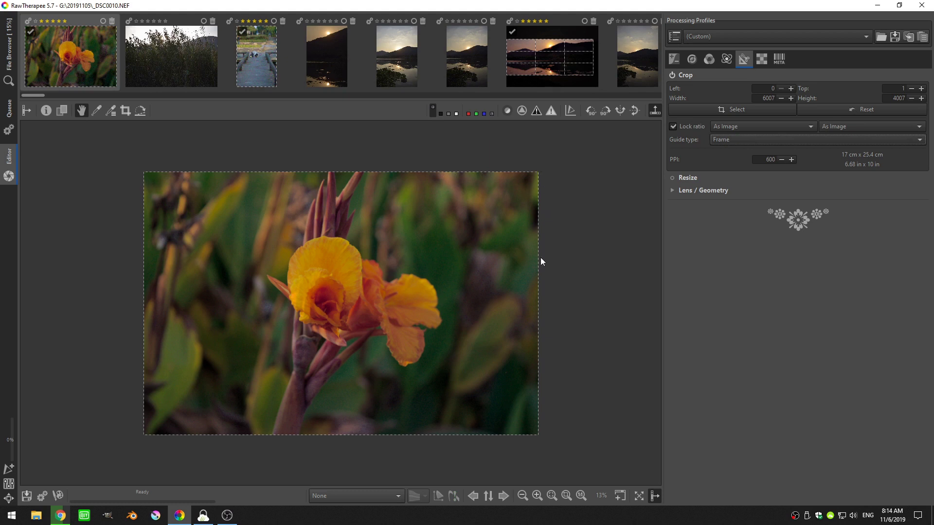
click(734, 142)
click(754, 150)
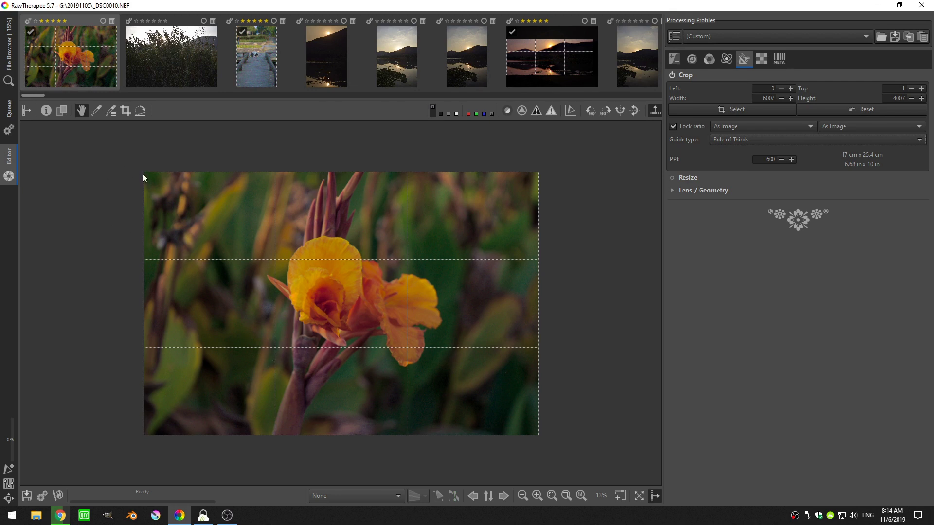
- Shrink and reposition the crop, switch to Rule of Diagonals guides, and shift it over the flower
drag(144, 172, 178, 193)
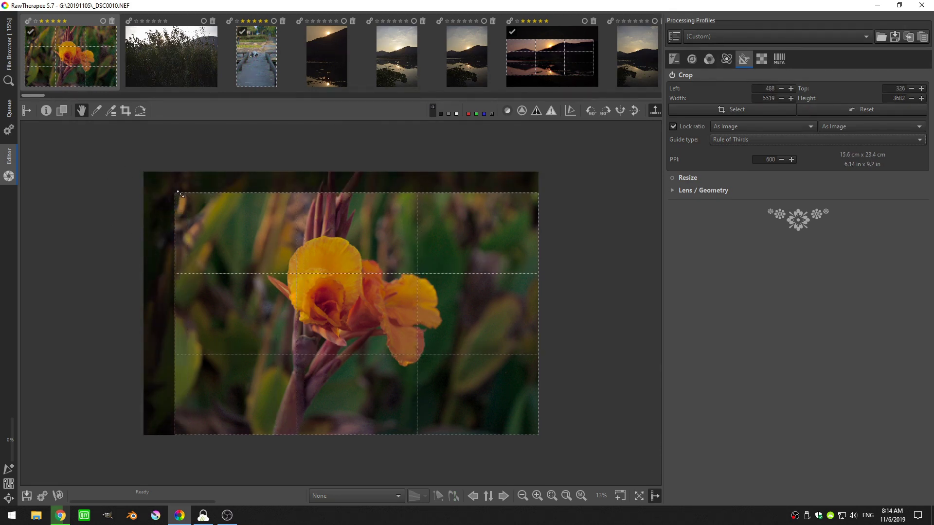
drag(538, 194, 502, 217)
drag(417, 314, 384, 292)
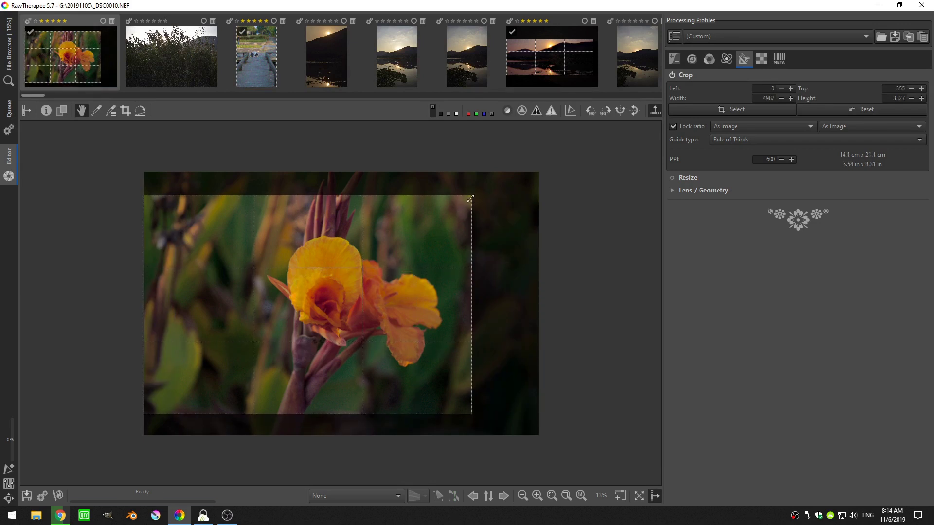
drag(470, 198, 467, 197)
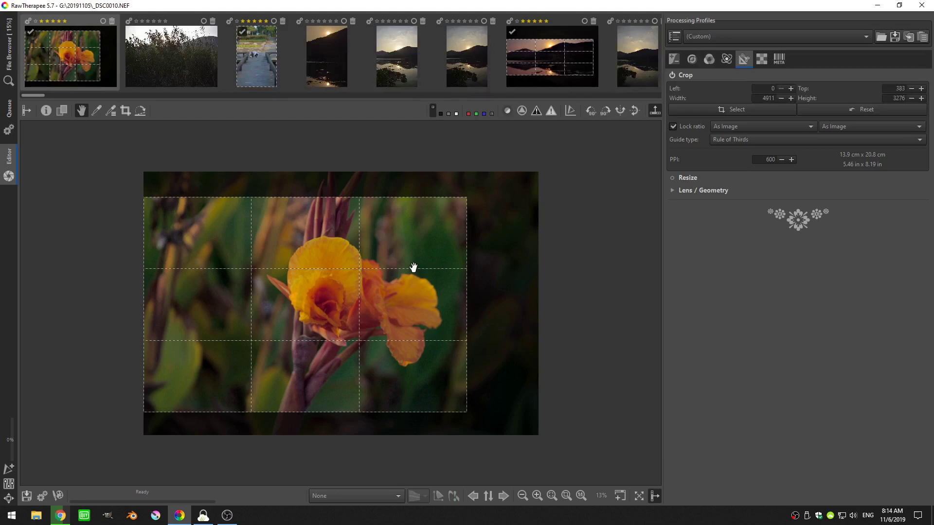
drag(413, 267, 413, 266)
click(736, 140)
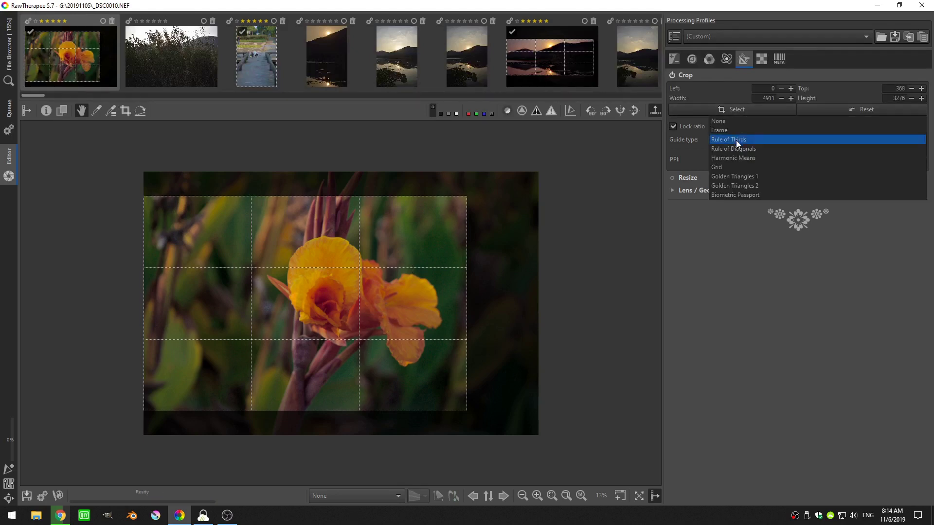
click(760, 149)
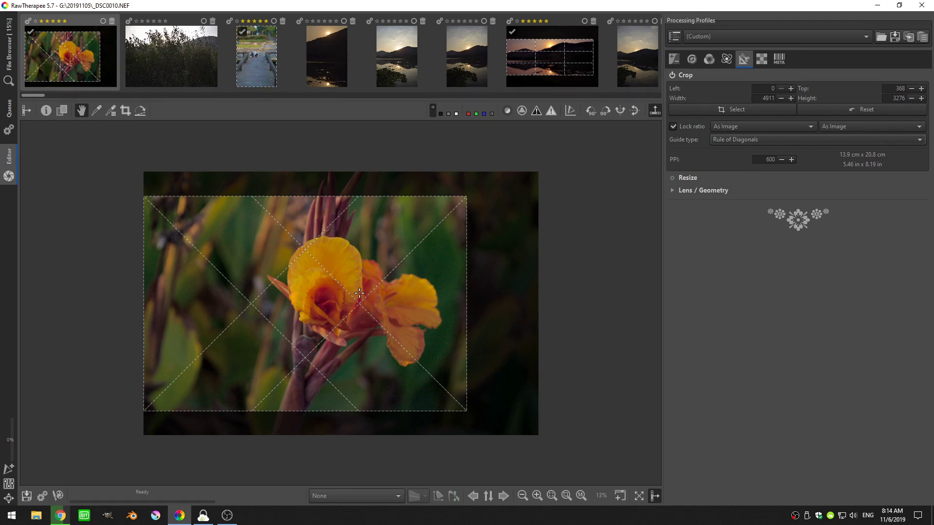
drag(300, 283, 330, 286)
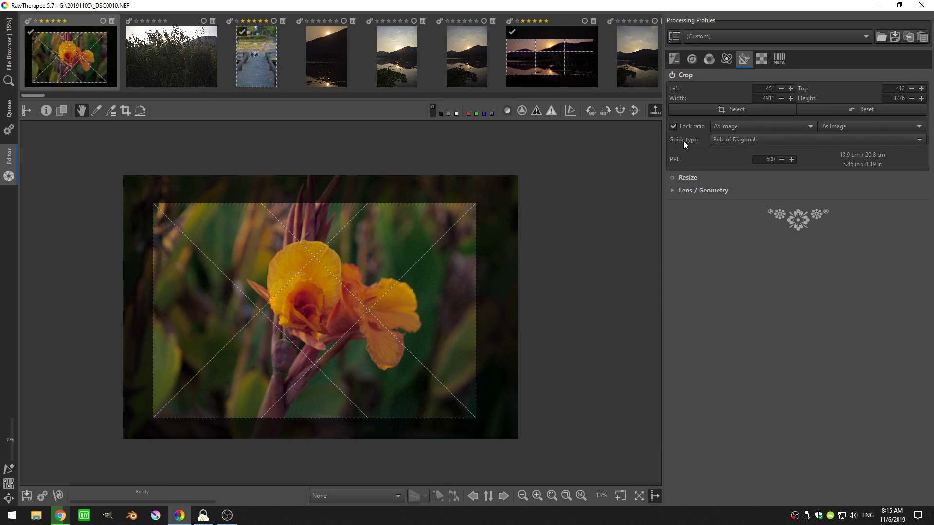
- Cycle guides through Harmonic Means, Grid, Golden Triangles 1 and 2, ending on Rule of Thirds
click(723, 139)
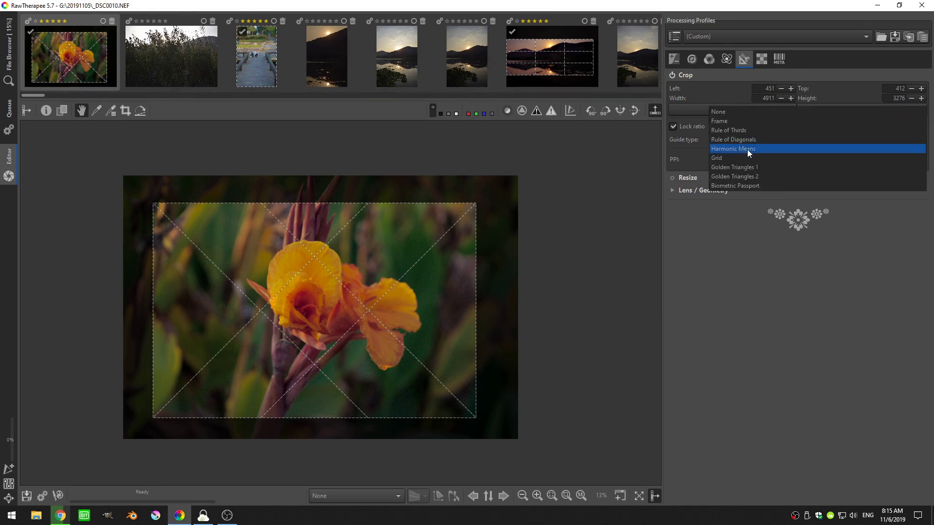
click(748, 149)
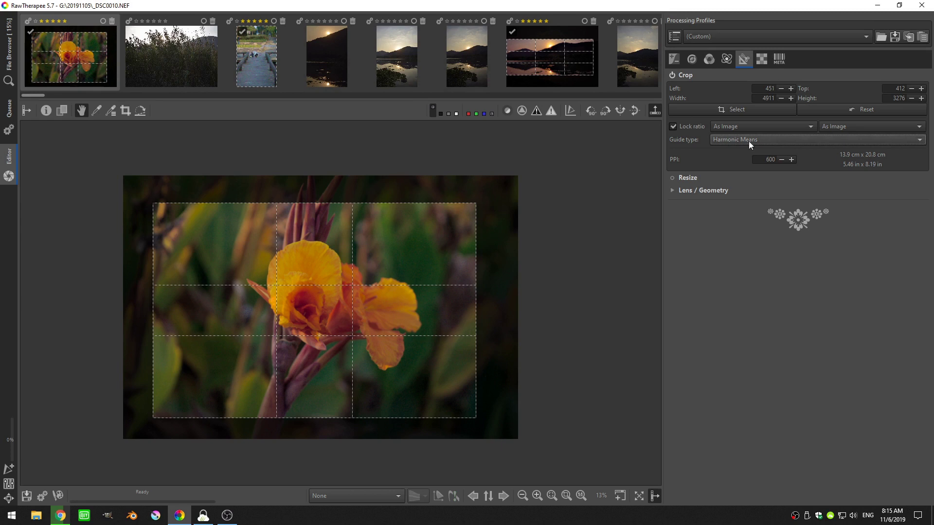
drag(730, 139, 741, 149)
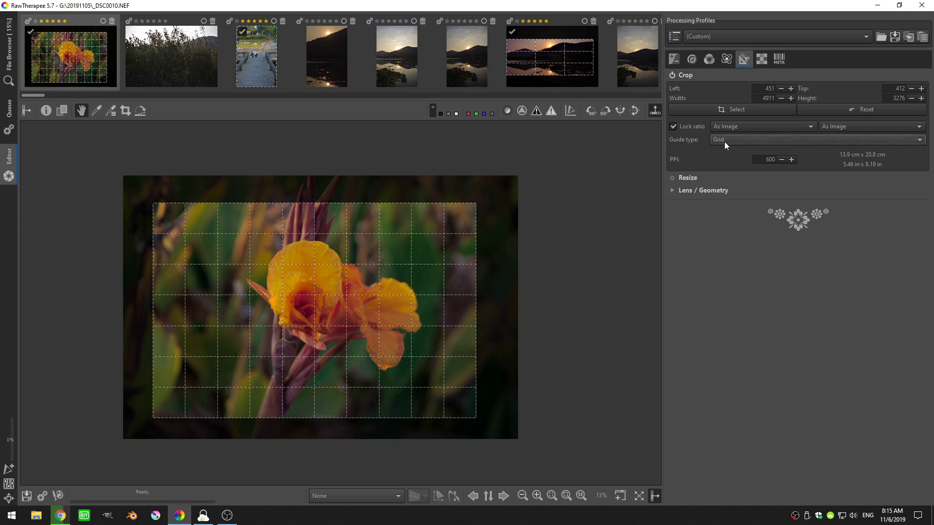
click(725, 142)
click(767, 149)
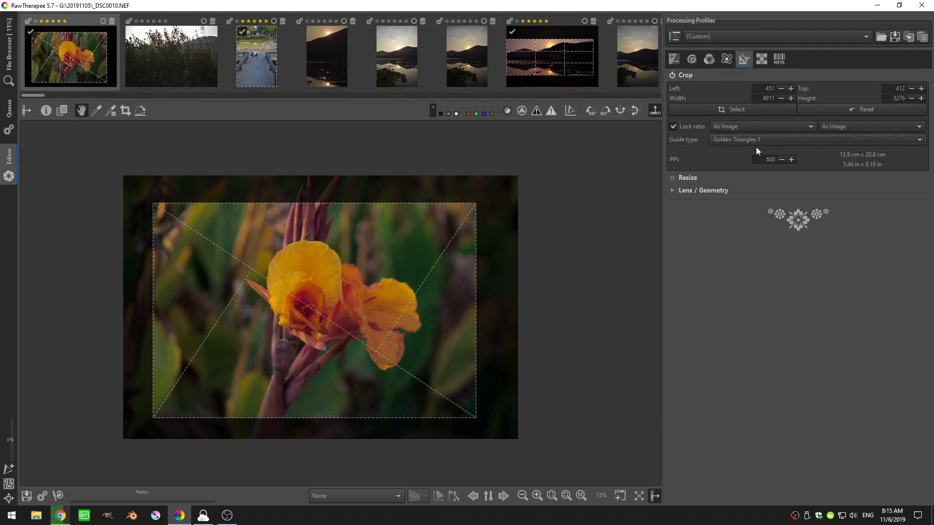
click(750, 139)
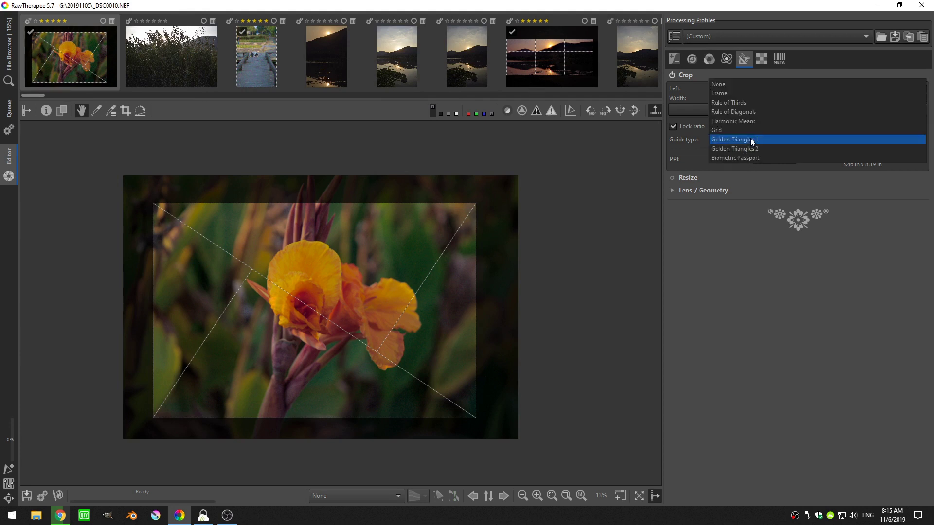
click(743, 148)
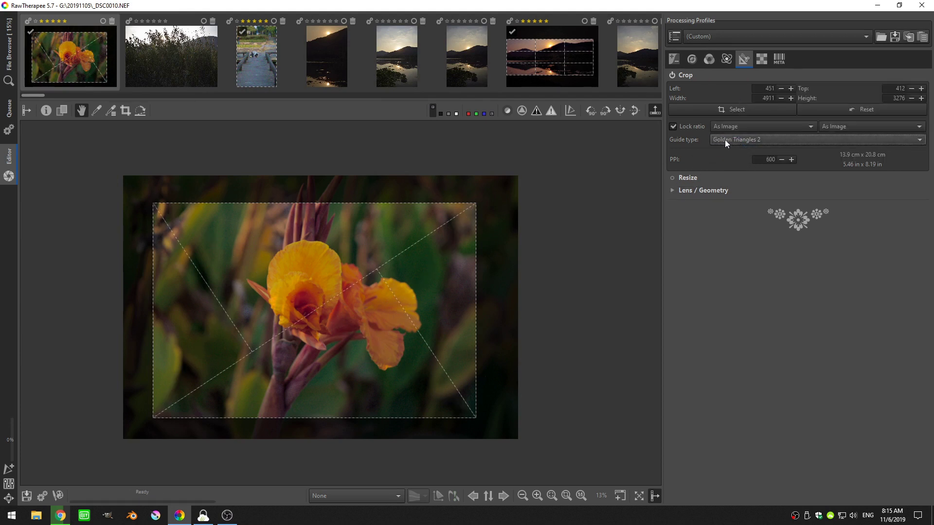
click(723, 141)
click(728, 93)
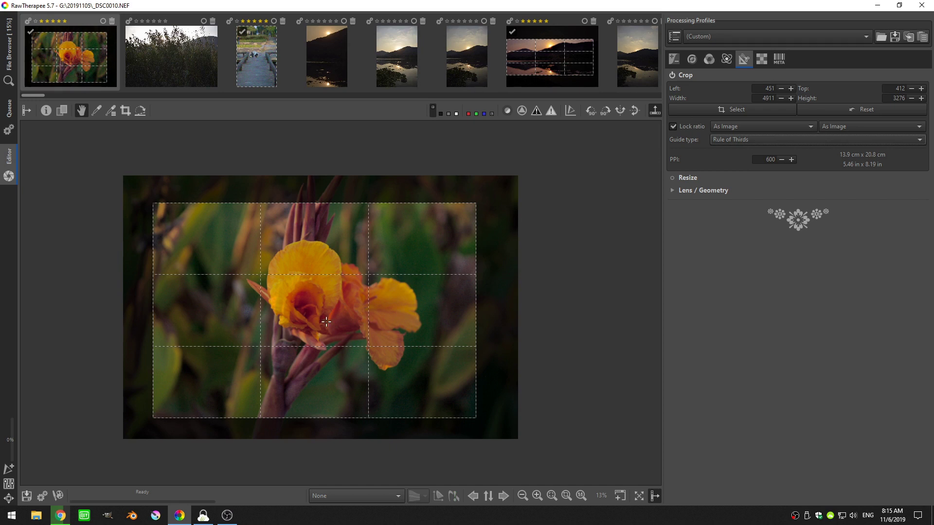
drag(339, 325, 352, 318)
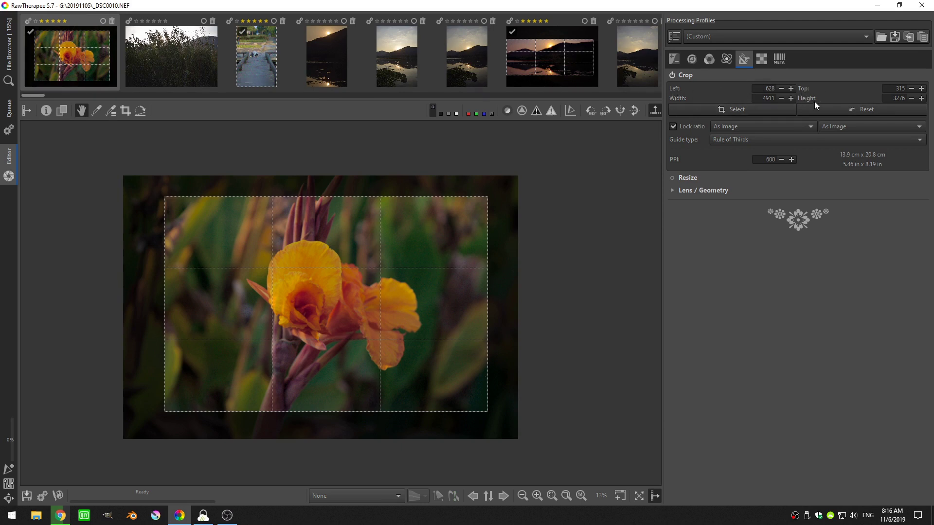
- Try crop left offsets of 200 and 600 and top offsets of 500 and 200
double_click(769, 88)
text(200)
key(Return)
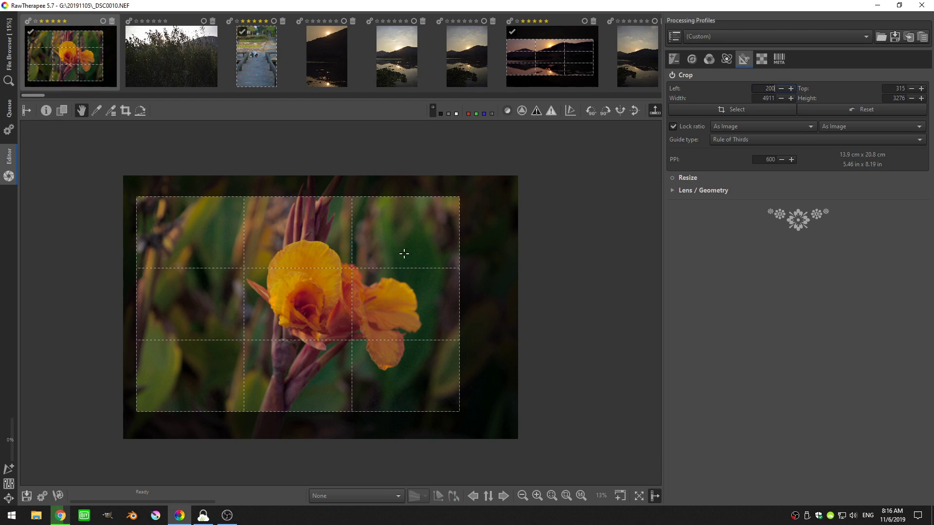
double_click(770, 88)
text(600)
key(Return)
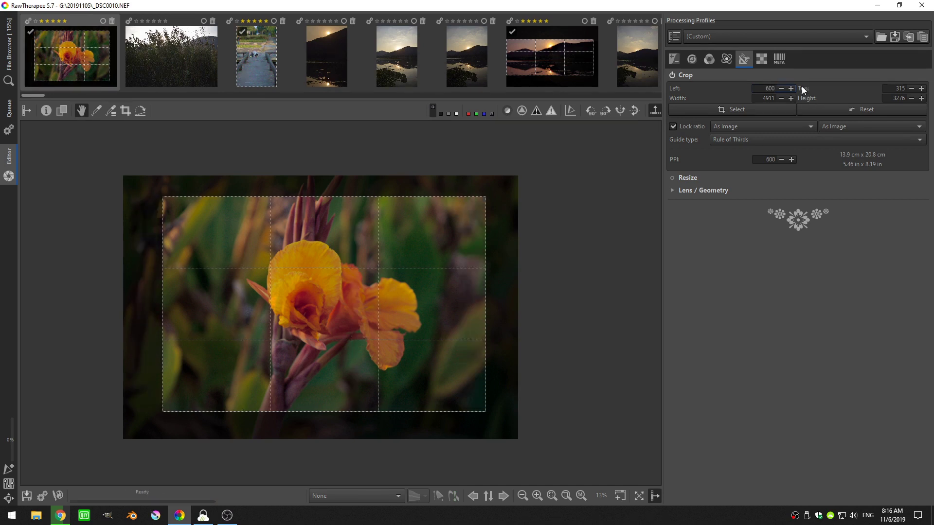
double_click(899, 88)
text(500)
key(Return)
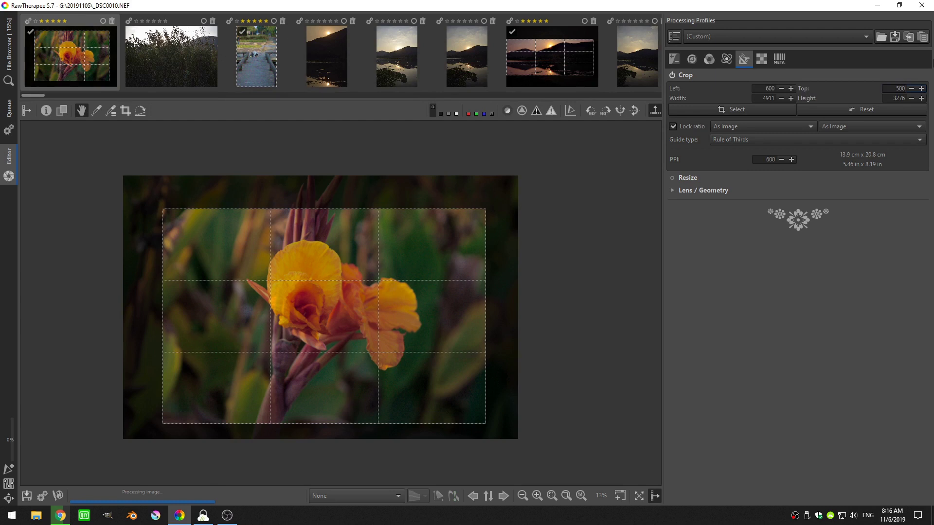
double_click(898, 88)
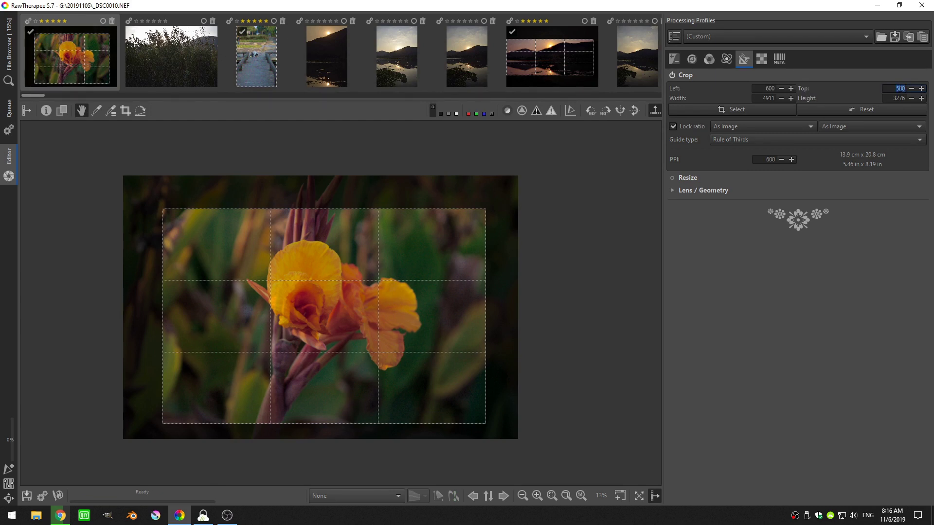
text(2)
key(Return)
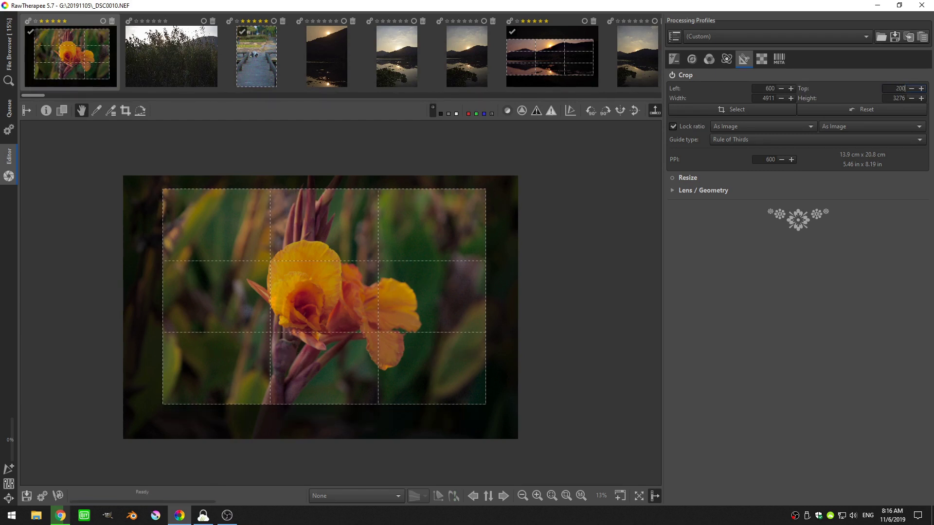
- Set both the crop's Left and Top offsets to 0
double_click(771, 89)
text(0)
key(Return)
double_click(899, 88)
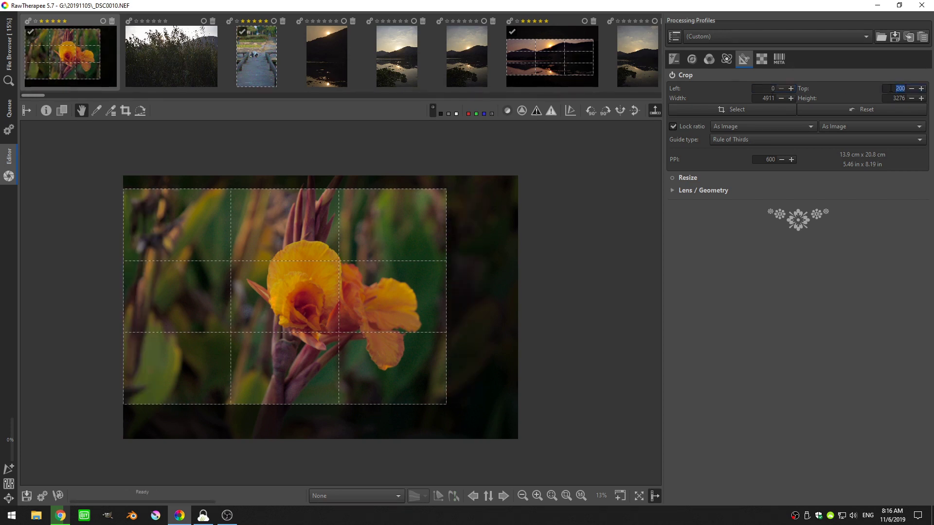
text(0)
key(Return)
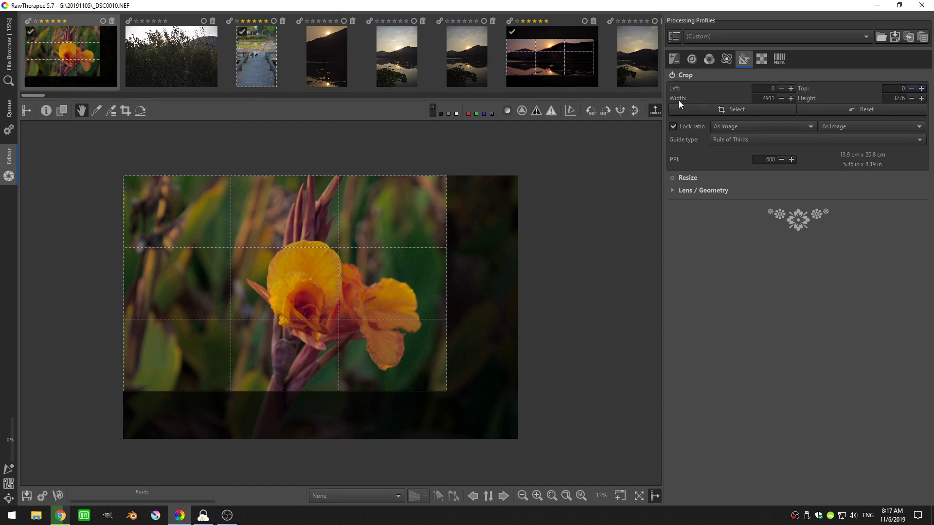
- Move the crop frame, try Portrait orientation over the flower, then return to Landscape
click(721, 108)
drag(366, 294, 436, 325)
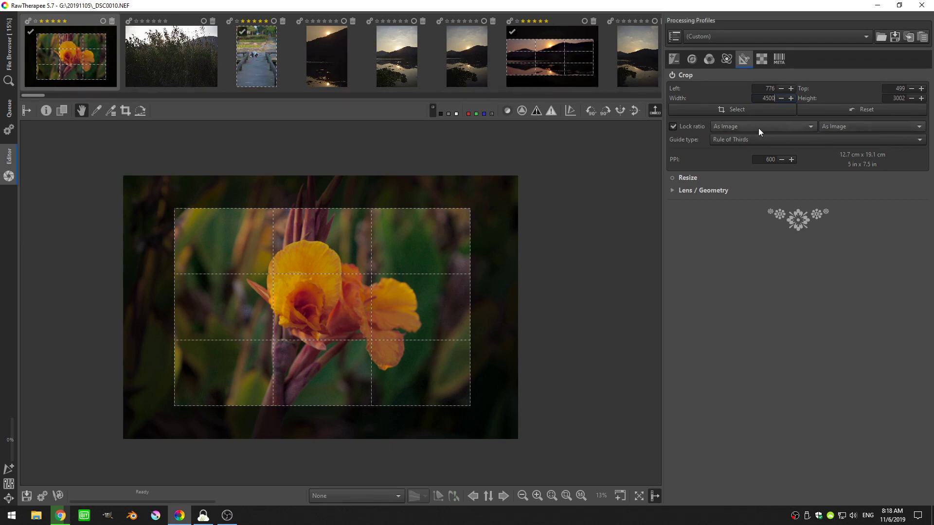
click(834, 127)
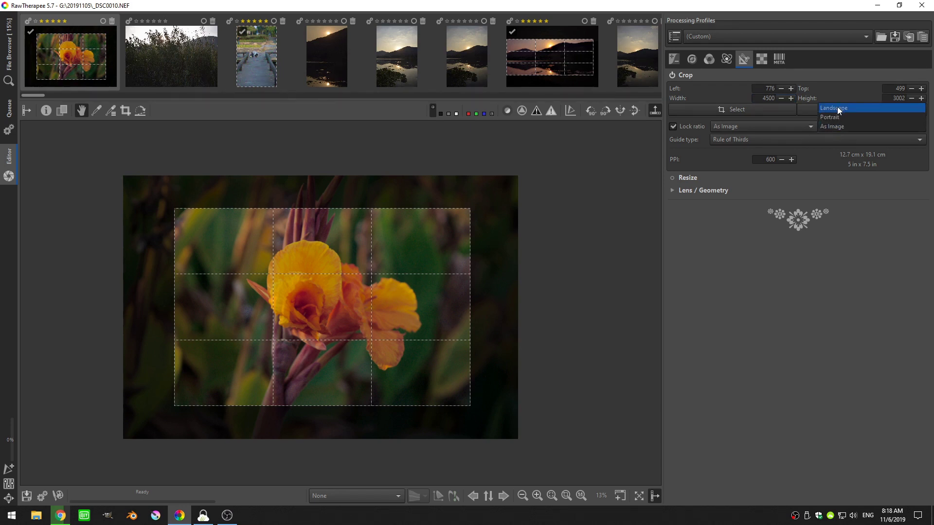
click(833, 118)
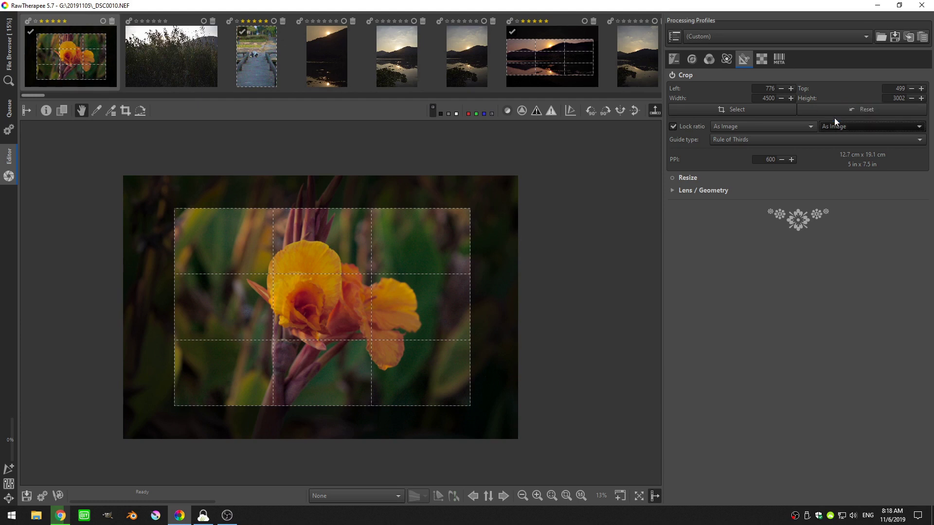
drag(340, 335, 354, 334)
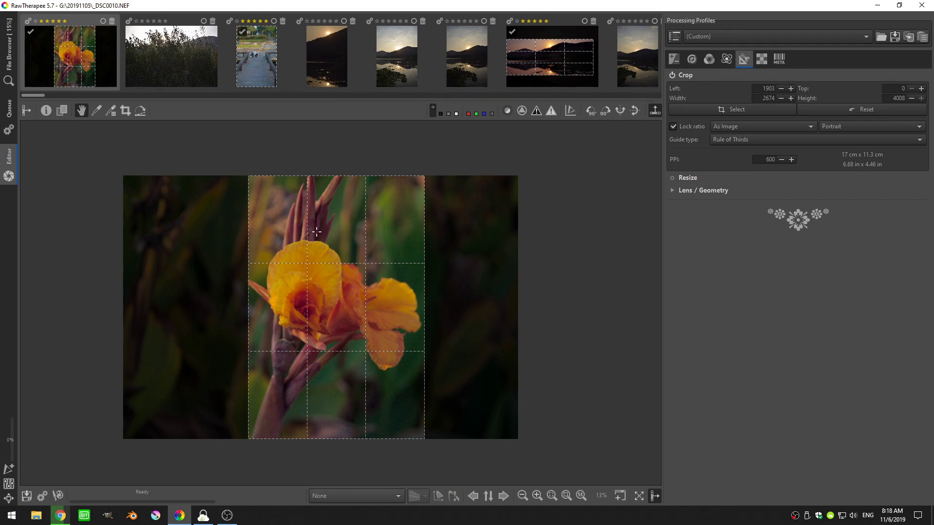
click(855, 127)
click(851, 136)
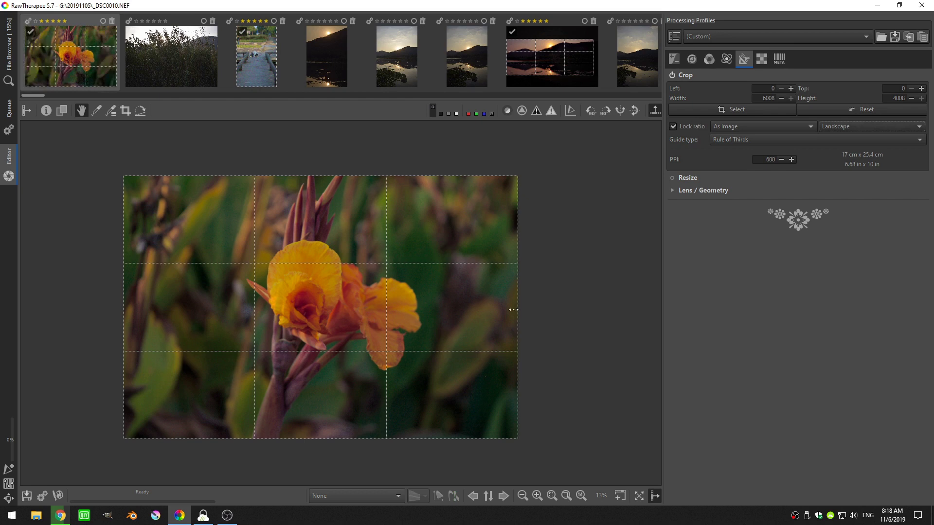
- Try the 3:2, 4:3 and 1:1 ratio presets, nudging the square crop right
click(763, 126)
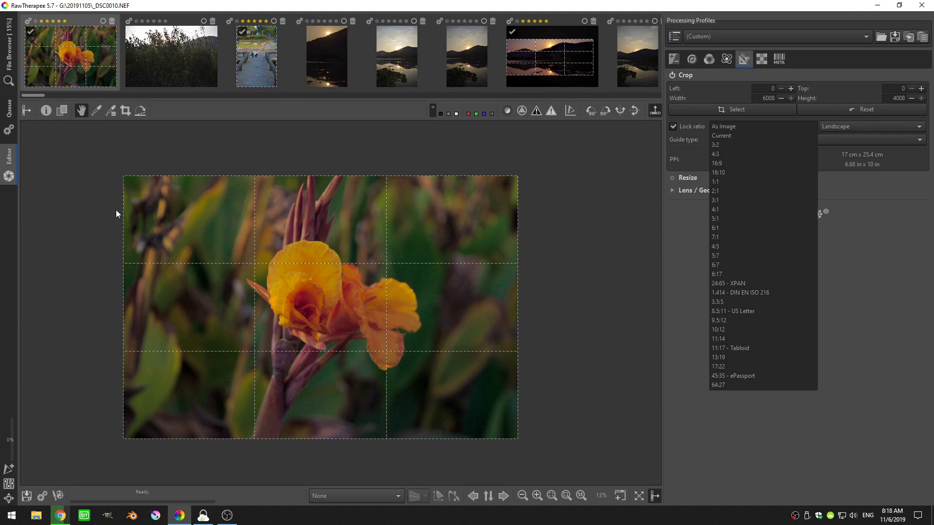
click(751, 144)
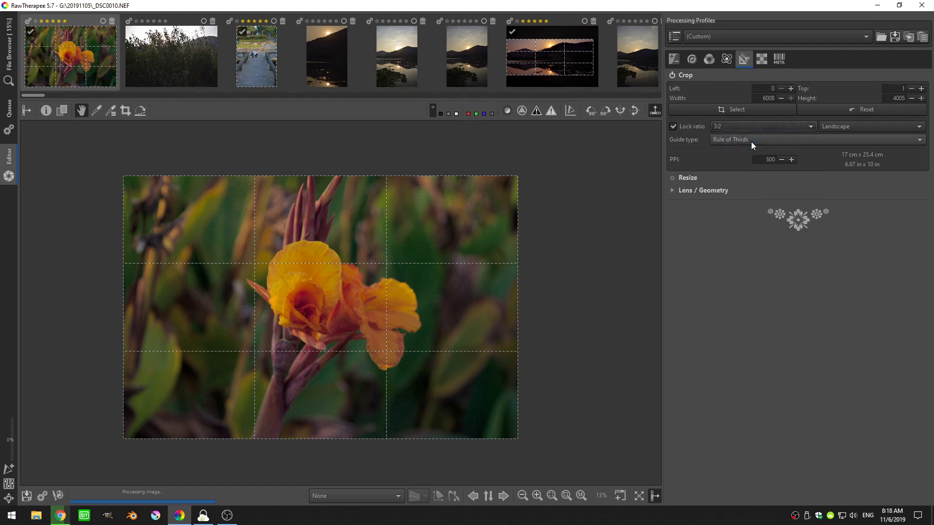
click(730, 127)
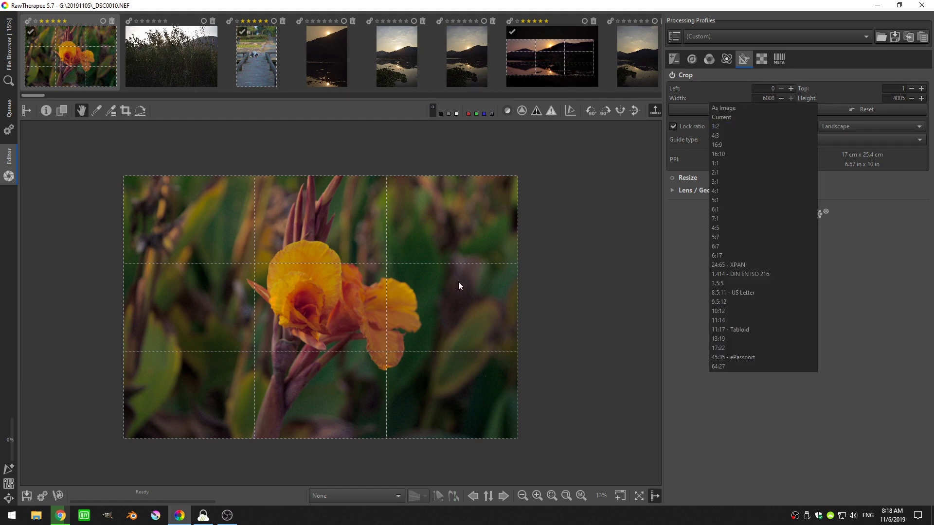
click(611, 386)
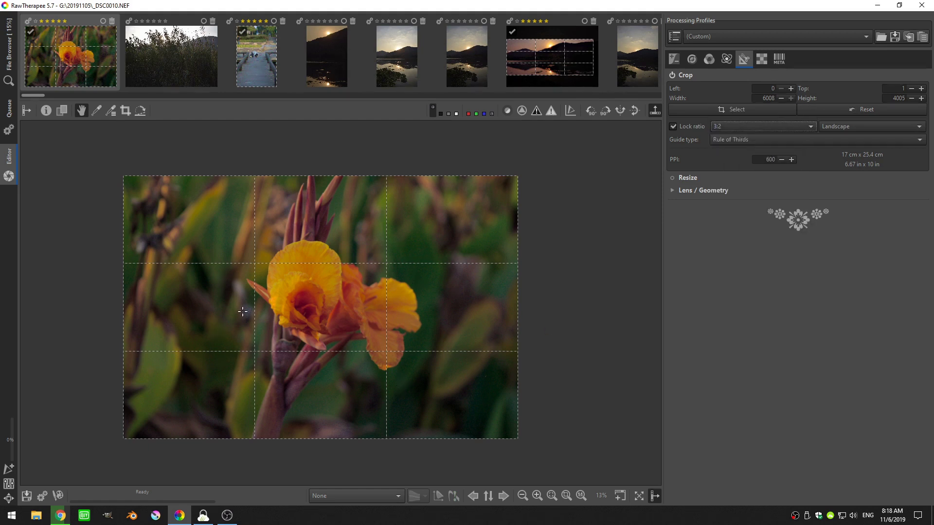
click(739, 126)
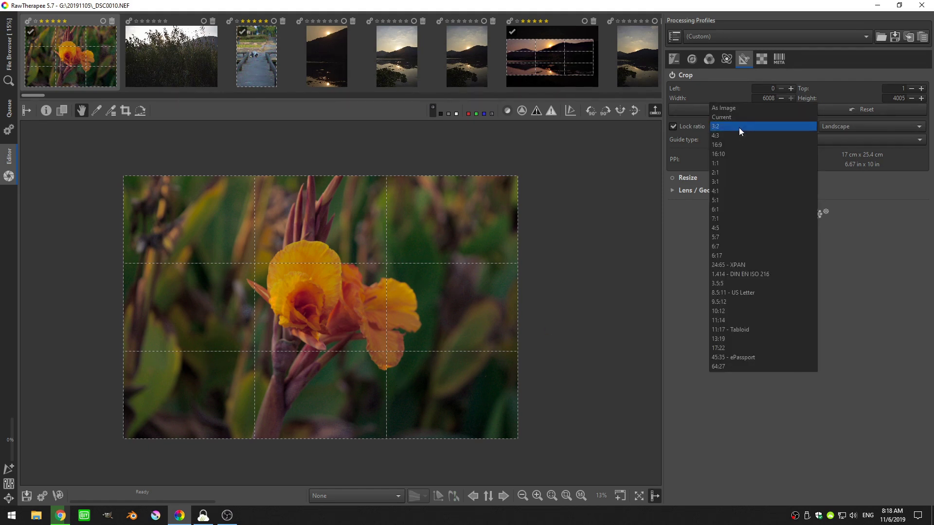
click(716, 135)
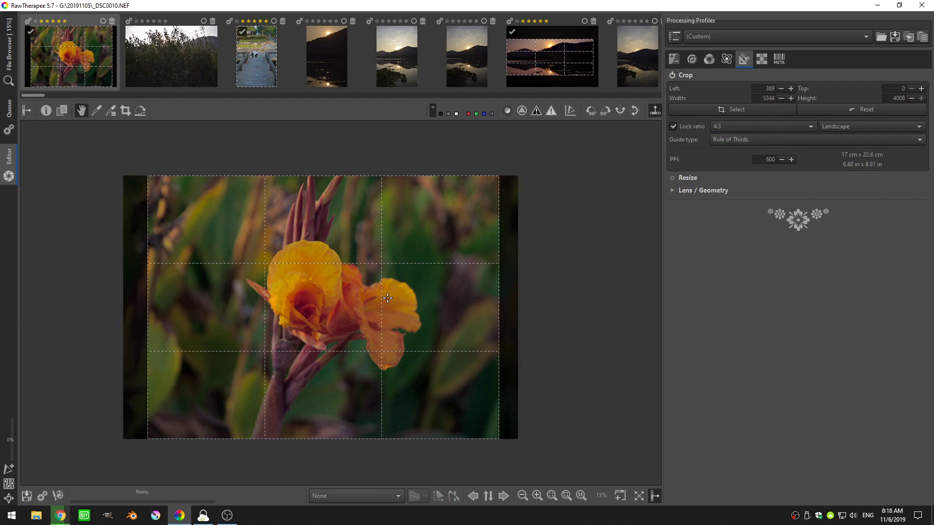
click(756, 126)
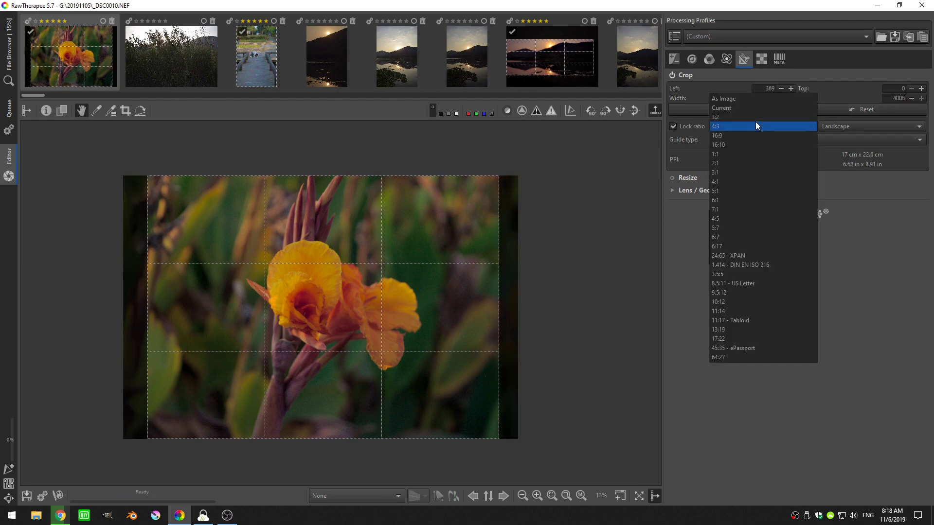
click(716, 154)
drag(379, 314, 386, 314)
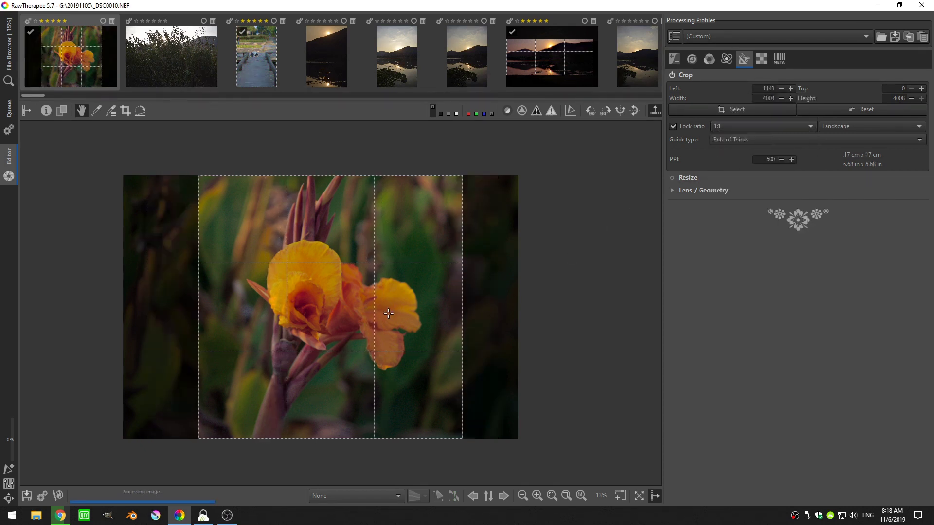
- Try a 4:5 portrait crop, then lock to 2:1 landscape spanning 6008 × 3004
click(736, 125)
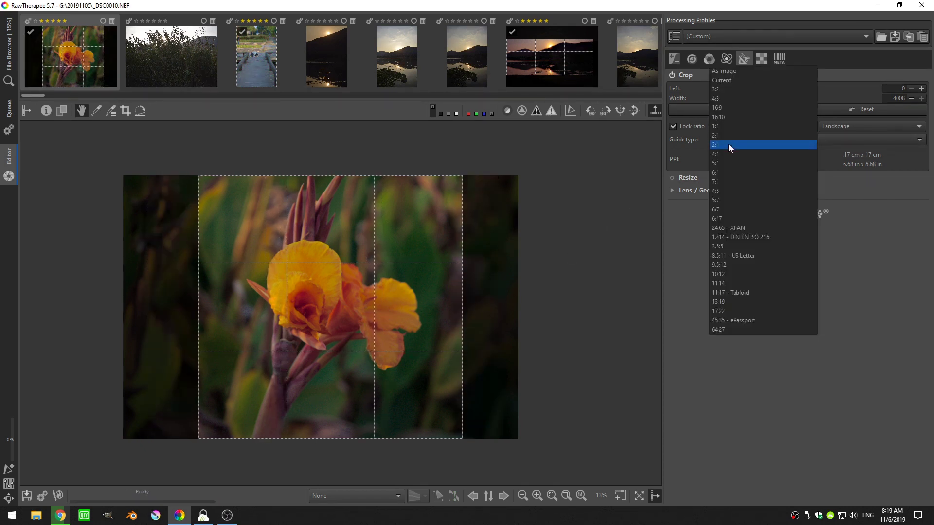
click(723, 191)
click(865, 125)
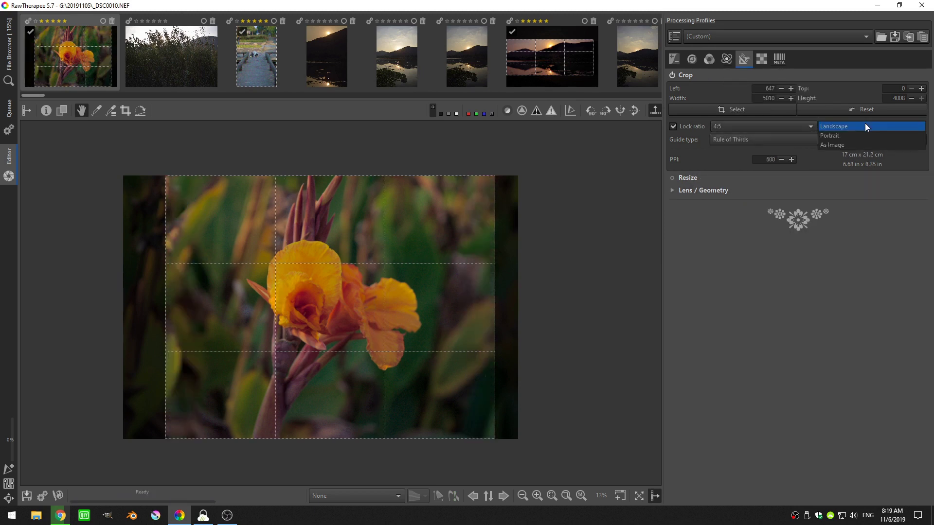
click(839, 135)
drag(339, 283, 345, 283)
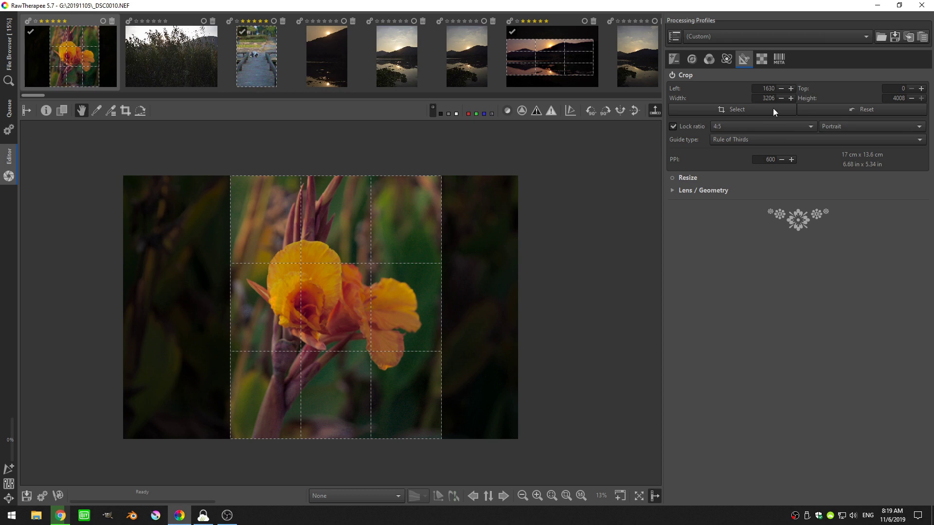
click(763, 127)
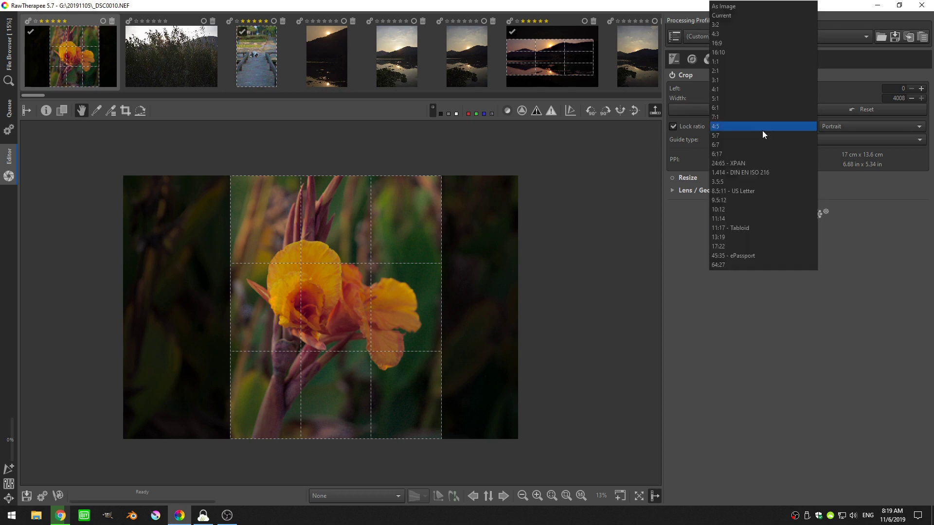
click(718, 71)
click(842, 125)
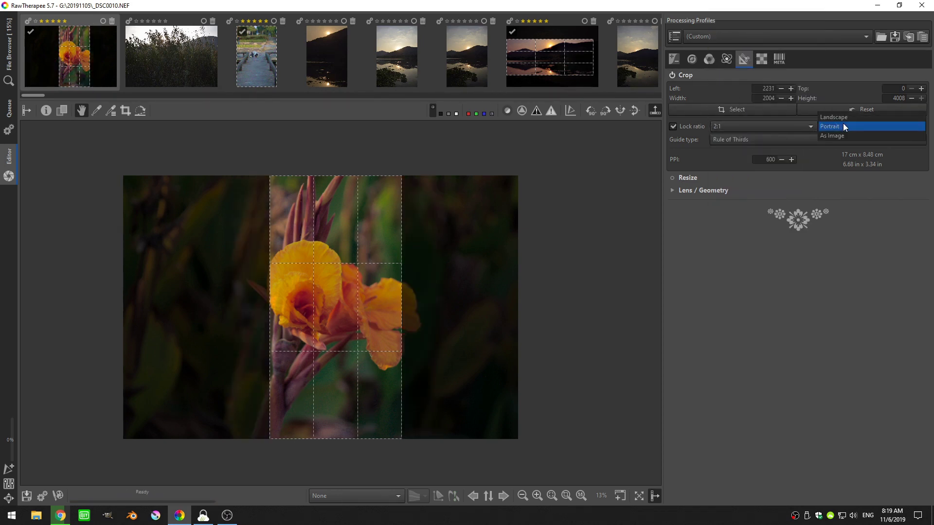
click(843, 117)
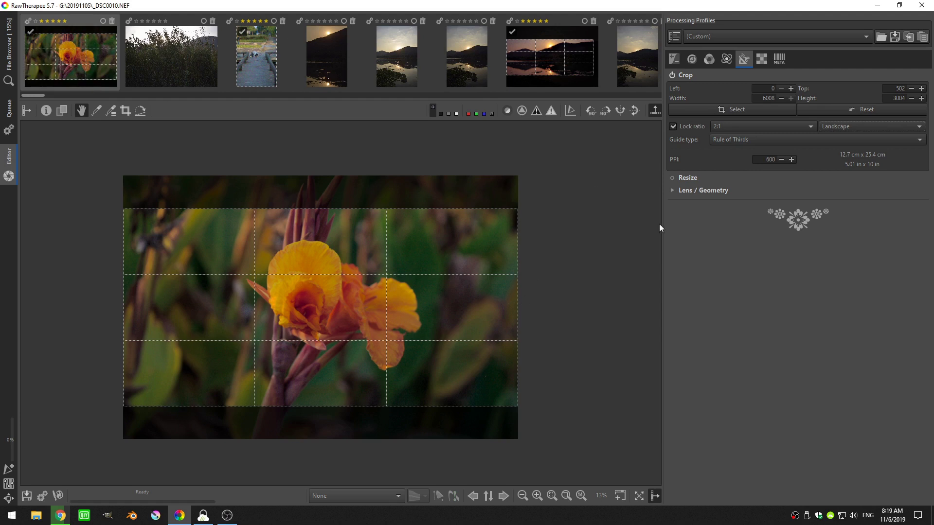
click(734, 124)
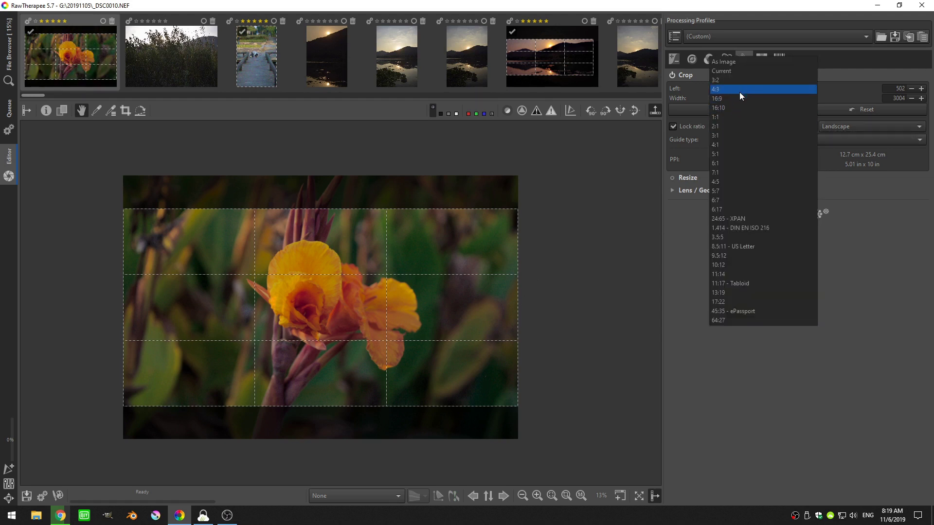
- Try the 5:7, XPAN, DIN EN ISO 216, US Letter, Tabloid and ePassport ratios
click(721, 188)
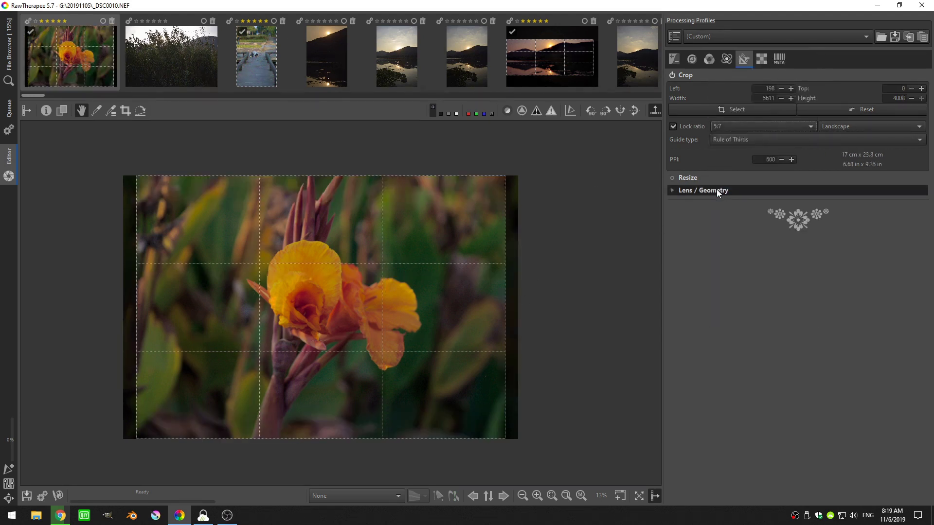
click(751, 124)
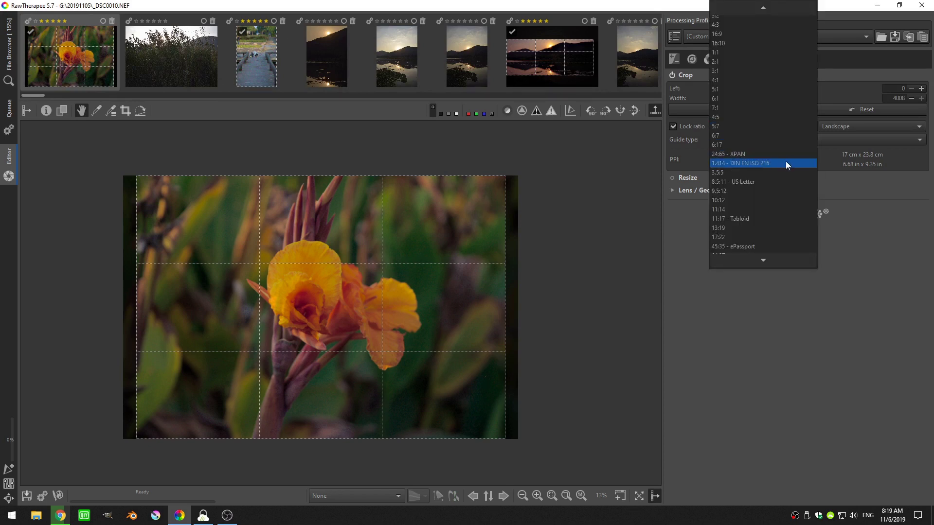
click(751, 154)
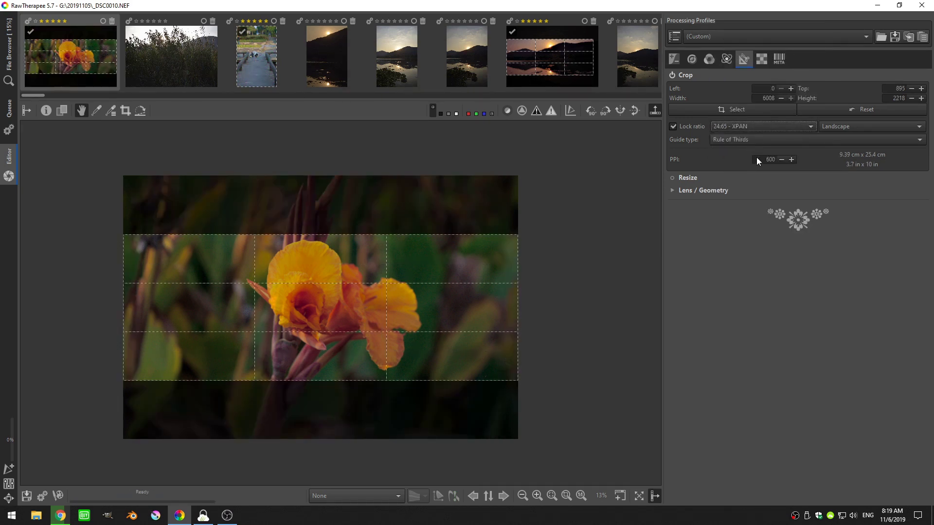
click(756, 127)
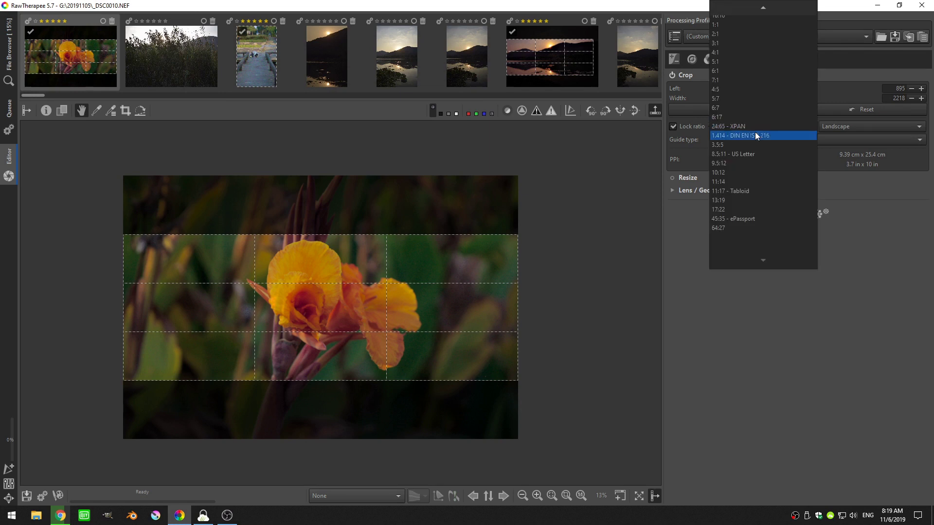
click(780, 134)
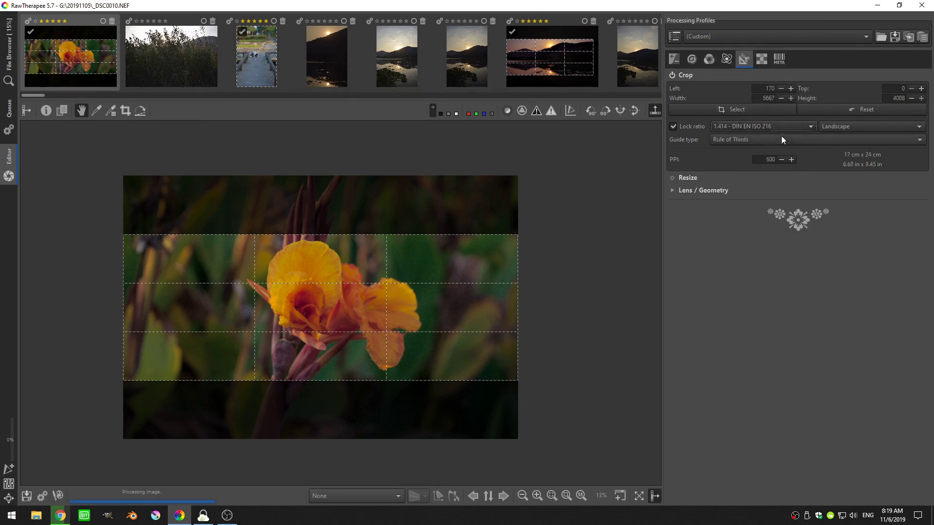
click(749, 127)
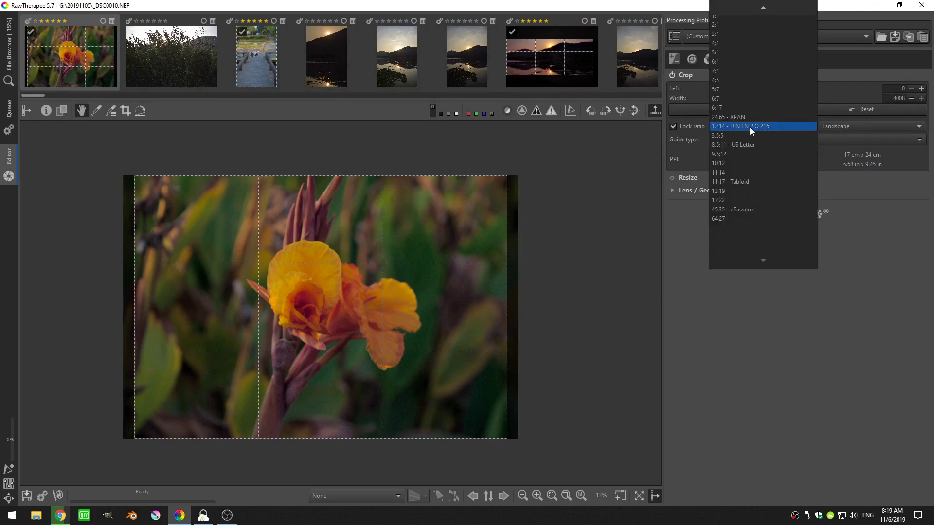
click(753, 144)
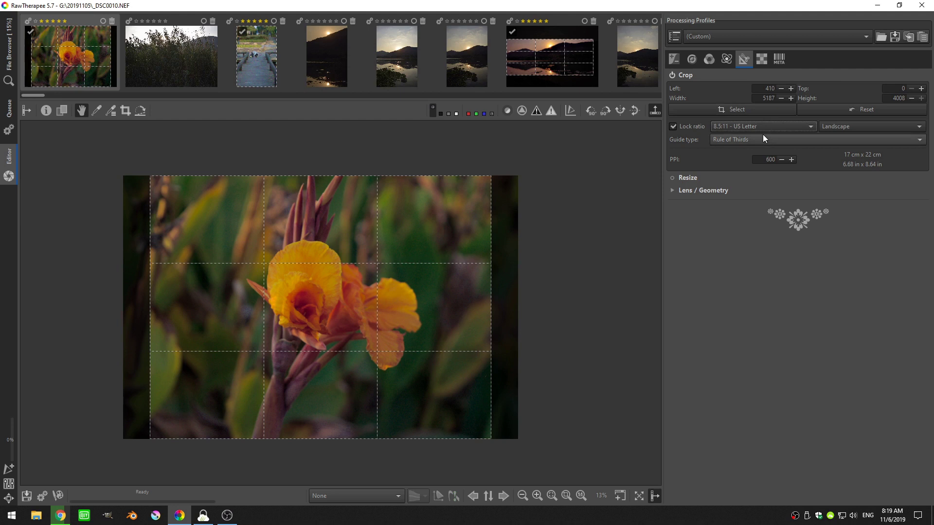
click(750, 126)
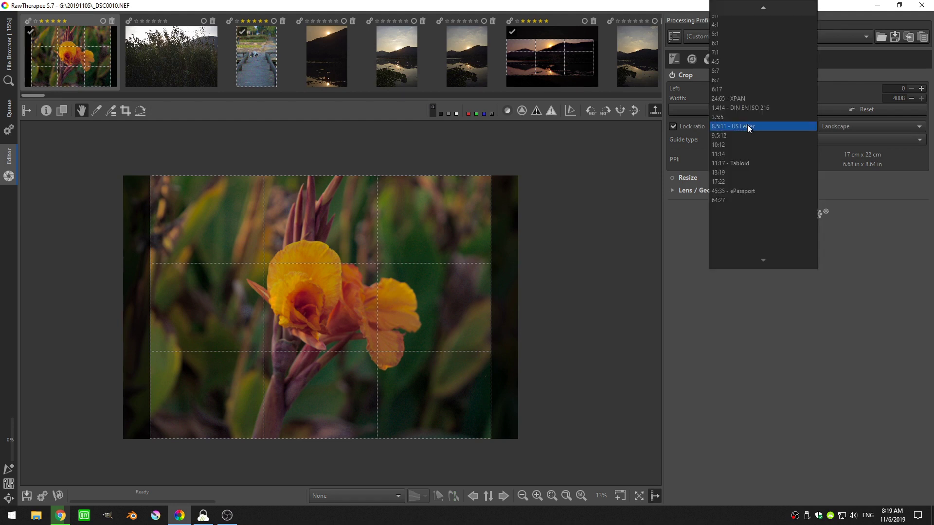
click(745, 164)
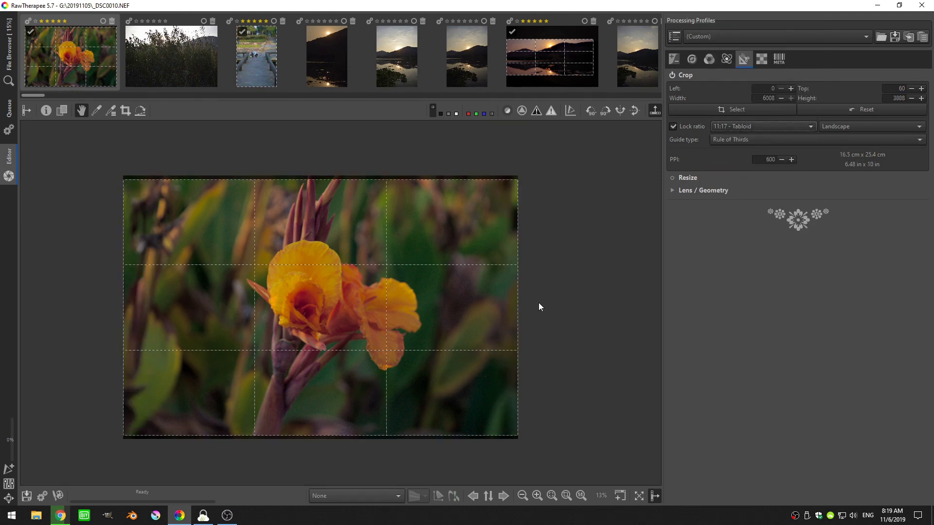
click(735, 128)
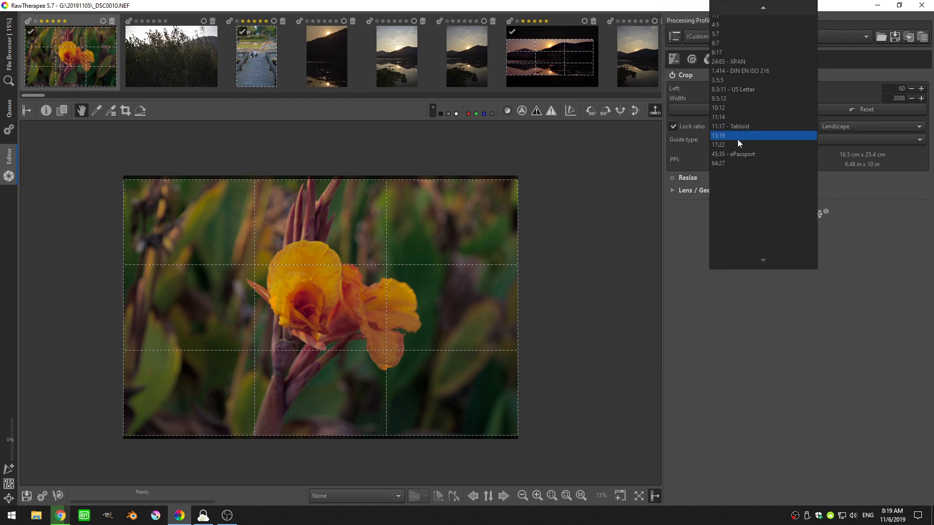
click(741, 153)
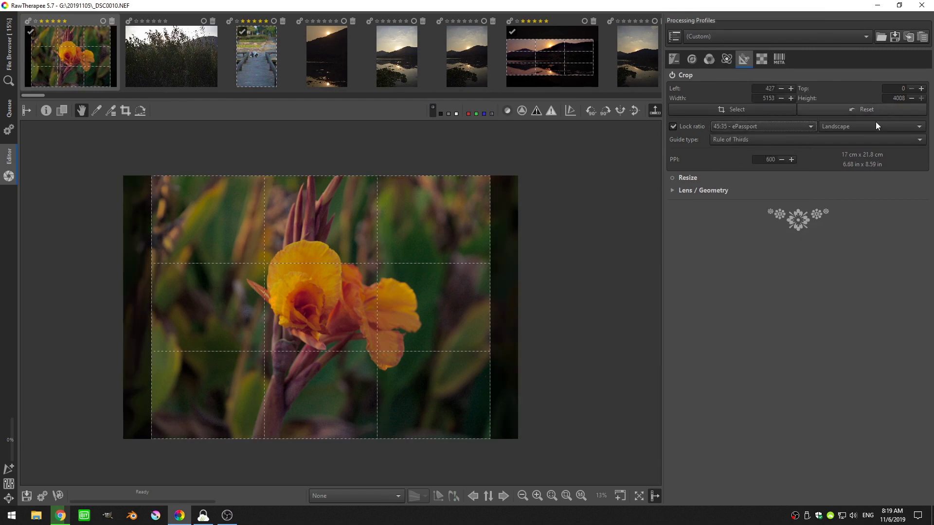
- Switch to Portrait and apply 64:27, giving a 1691 × 4008 strip around the flower
click(848, 126)
click(832, 137)
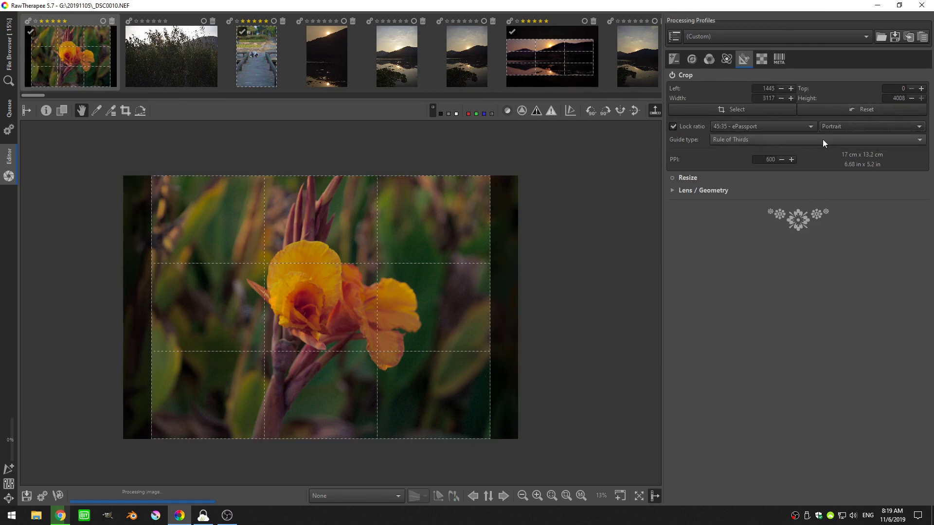
drag(371, 271, 375, 273)
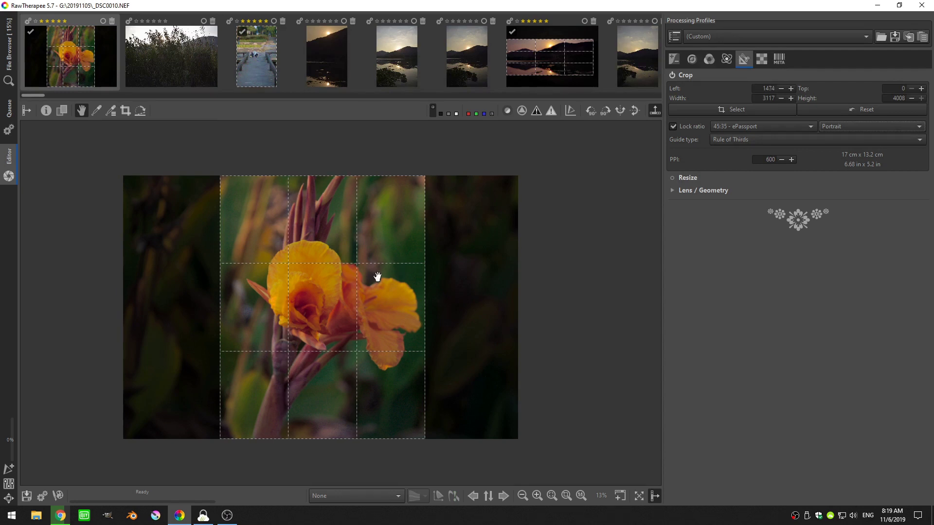
click(764, 126)
click(736, 135)
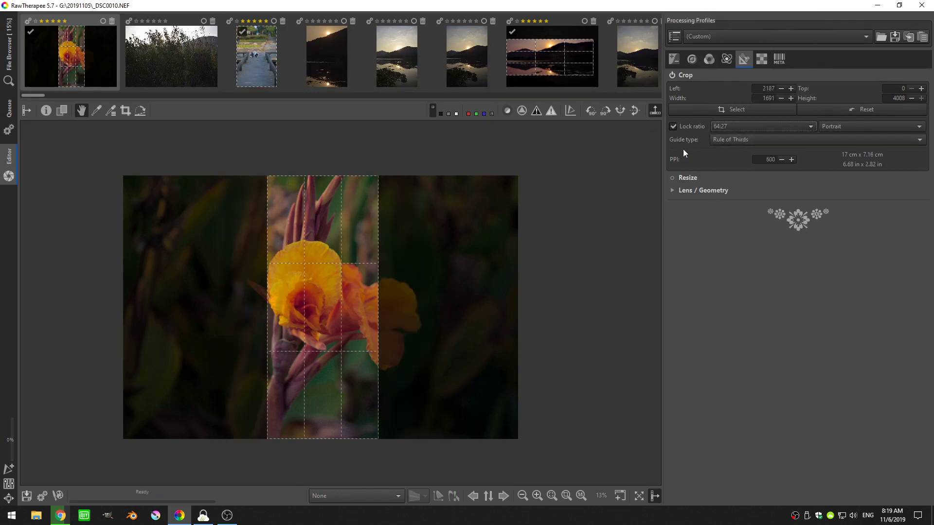
click(865, 126)
click(864, 127)
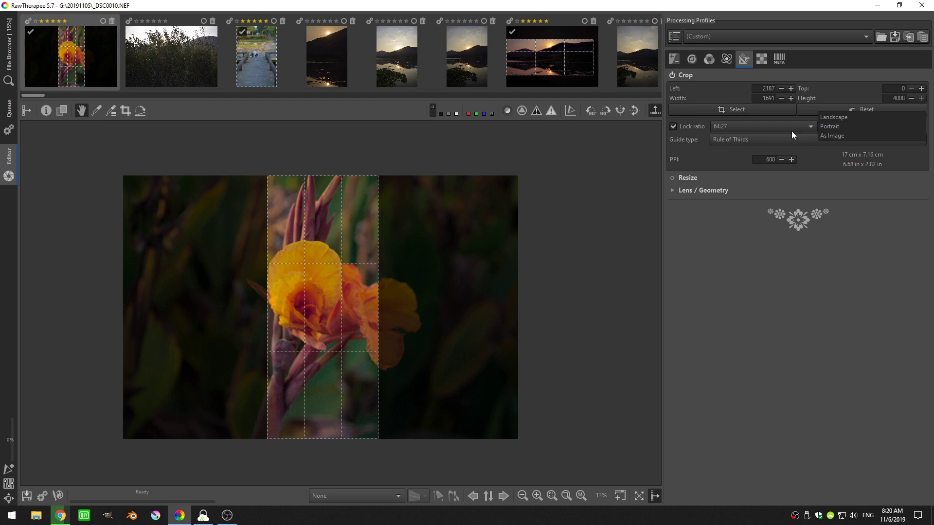
click(836, 126)
click(836, 127)
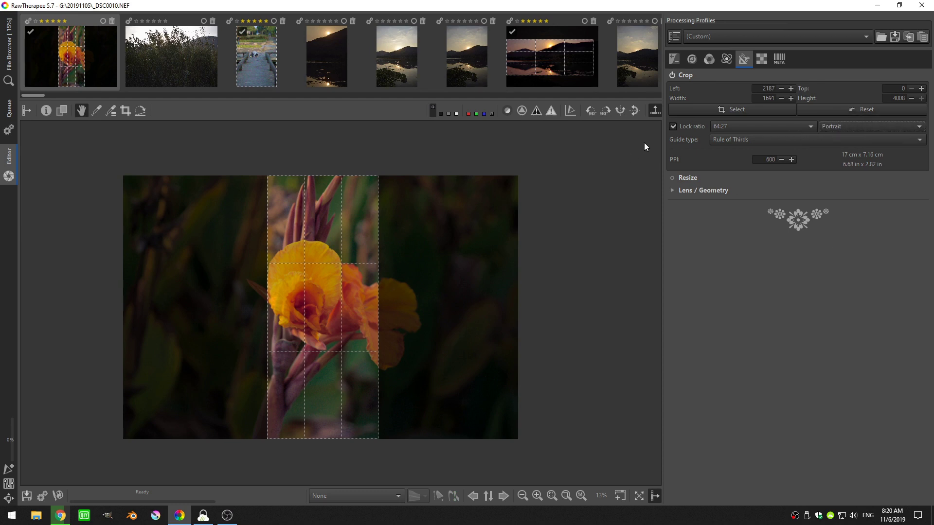
- Lock the crop to 16:9 Landscape at 6008 × 3380 and nudge it up slightly
click(722, 127)
scroll(746, 243, up, 5)
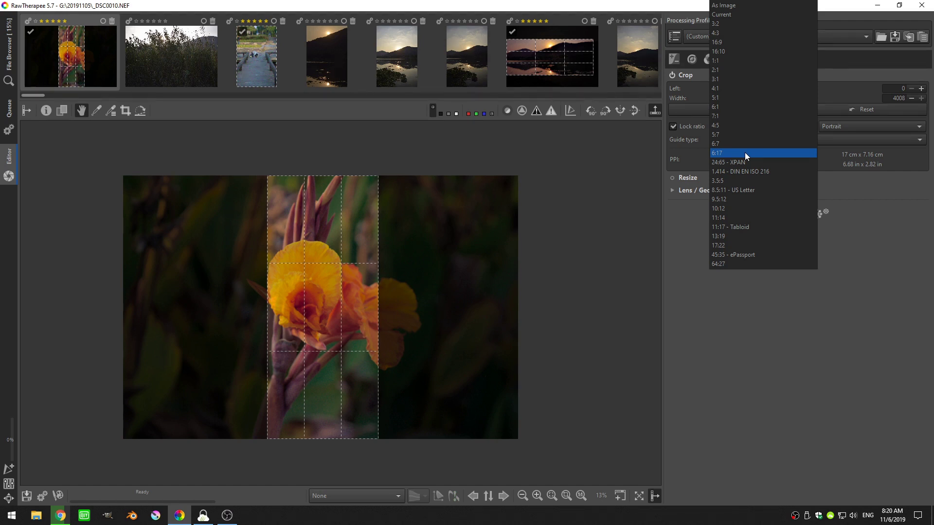
click(727, 41)
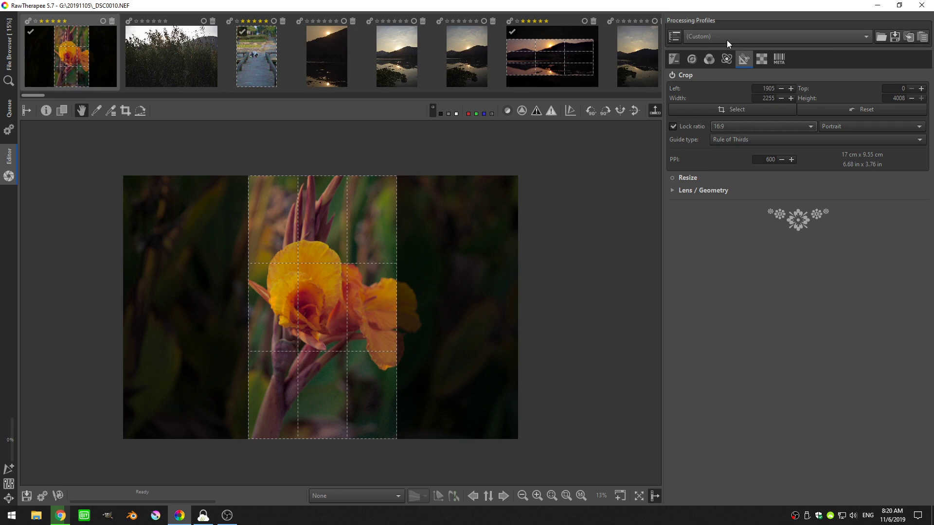
click(860, 126)
click(857, 119)
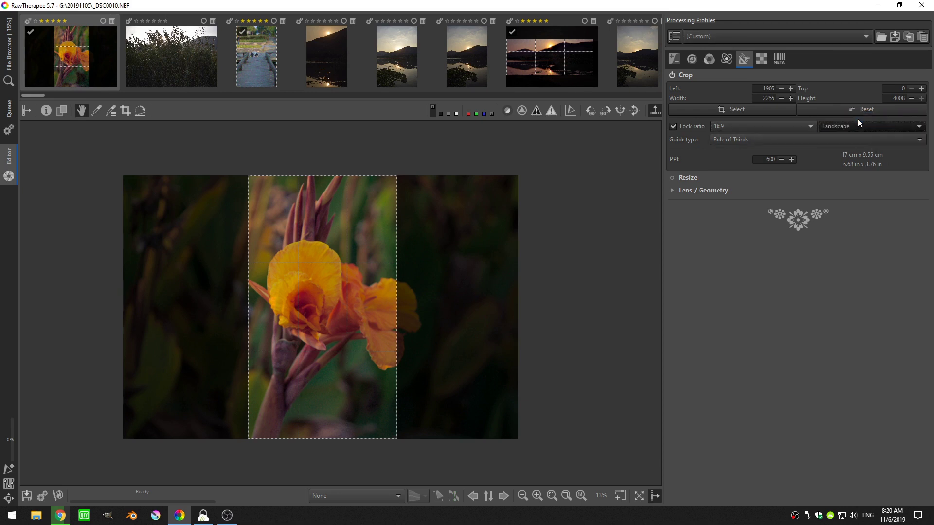
drag(439, 296, 442, 291)
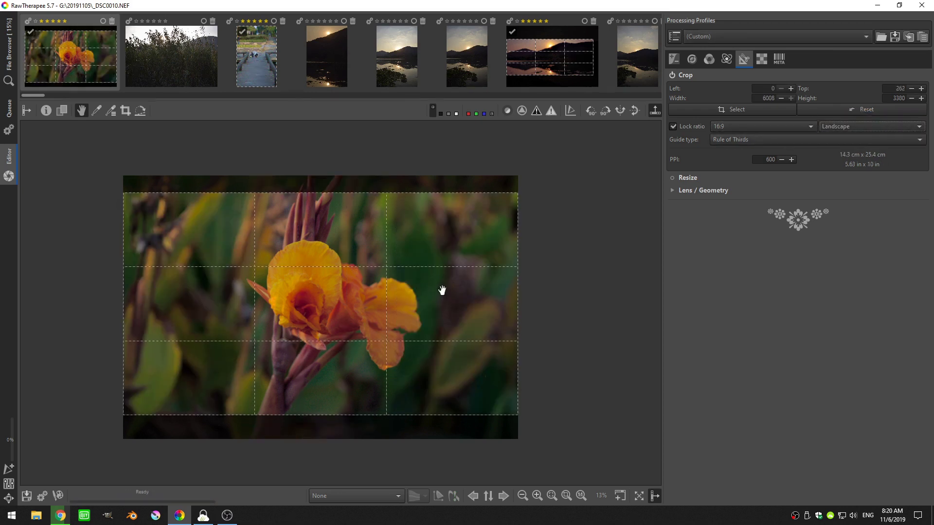
click(731, 127)
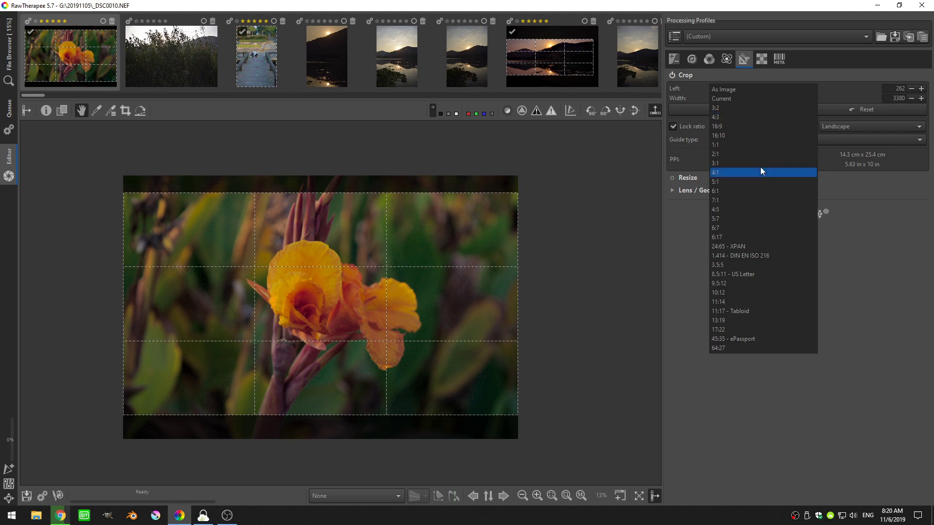
- Lock the ratio to Current (1.78:1) and test-drag the crop's top edge
click(725, 99)
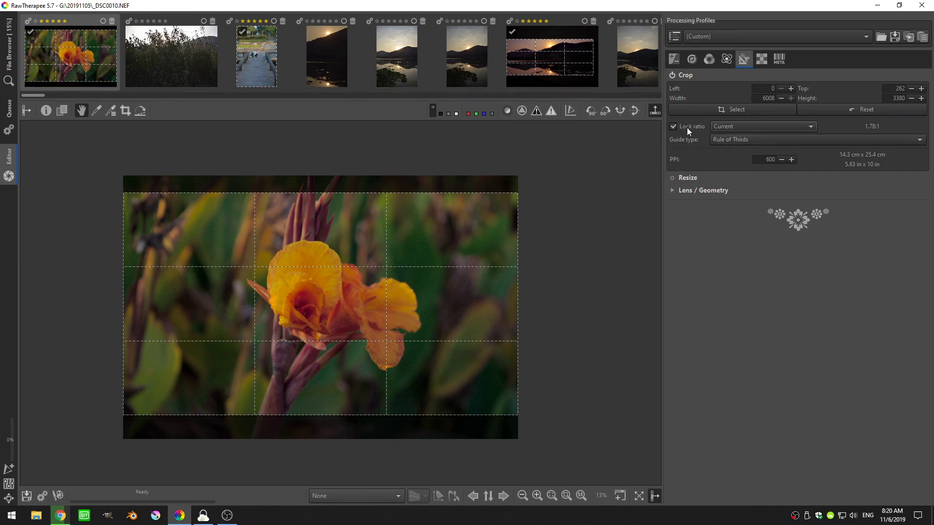
drag(311, 190, 344, 183)
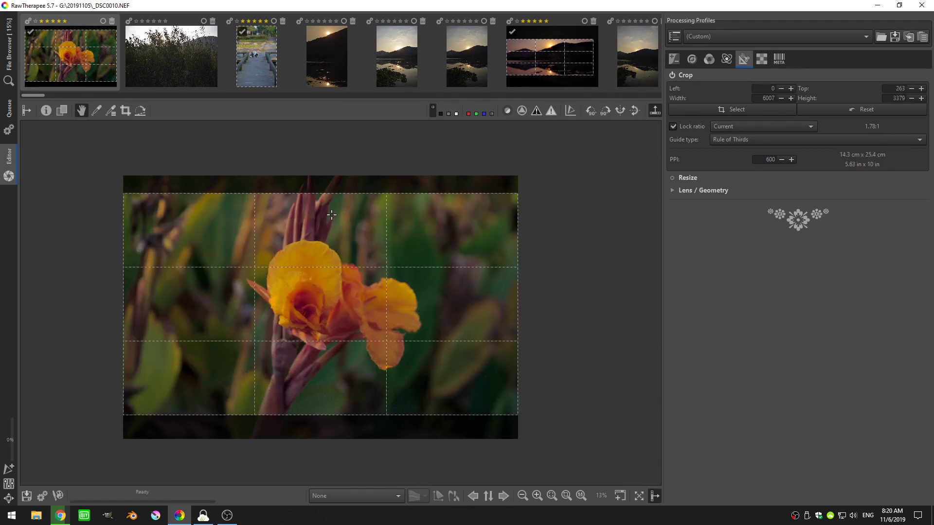
- Unlock the ratio, reshape into a 2.4:1 band, relock, and fit it to the flower at 4998 × 2086
click(673, 126)
drag(306, 196, 307, 307)
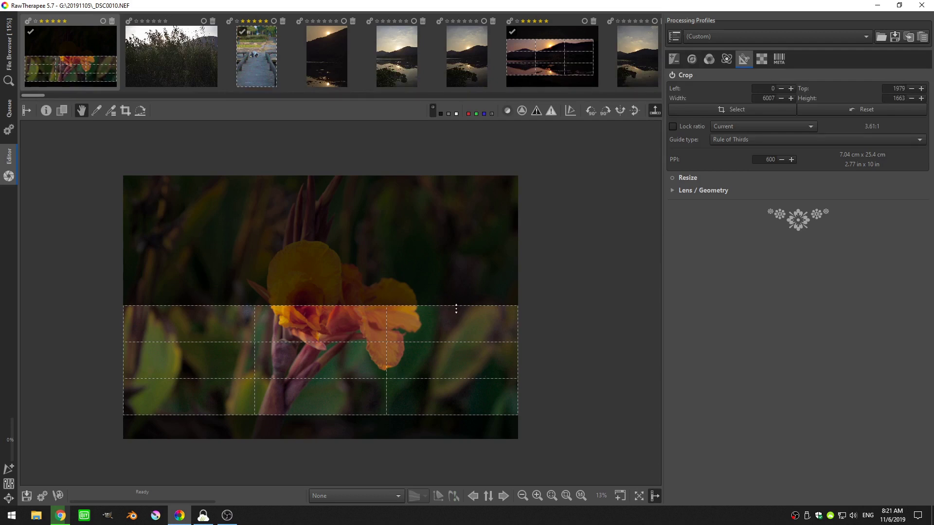
drag(371, 305, 383, 249)
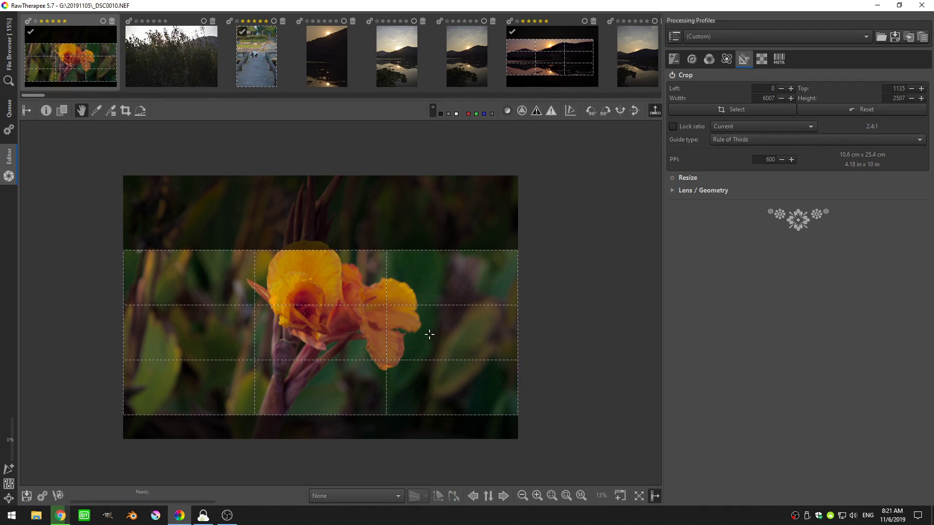
click(673, 126)
drag(333, 253, 333, 278)
drag(340, 325, 340, 287)
drag(326, 241, 329, 237)
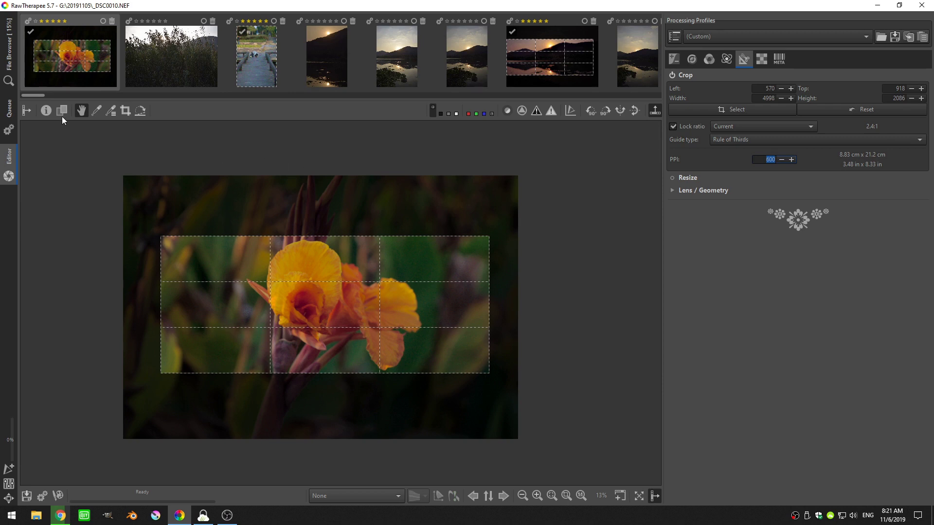
- Briefly show and hide the photo info overlay, then set crop PPI to 300 (17.7 × 42.3 cm)
click(46, 115)
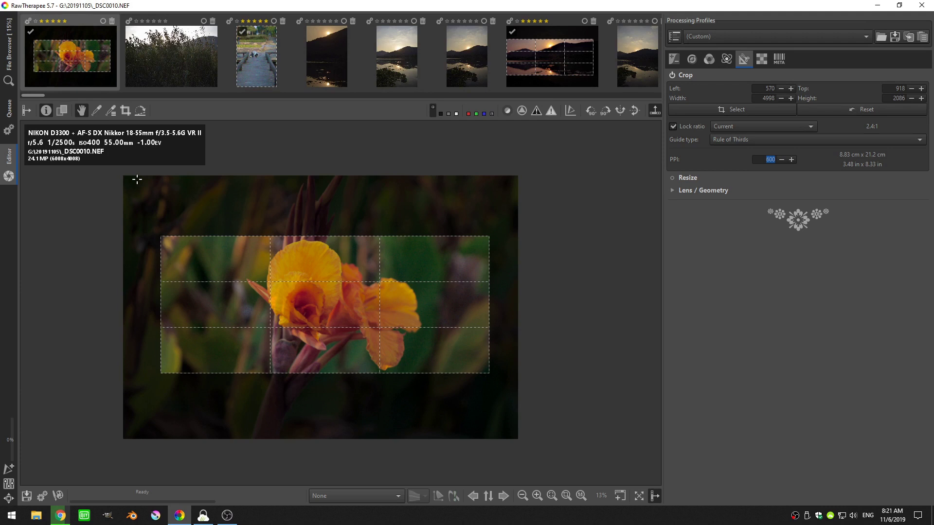
click(44, 113)
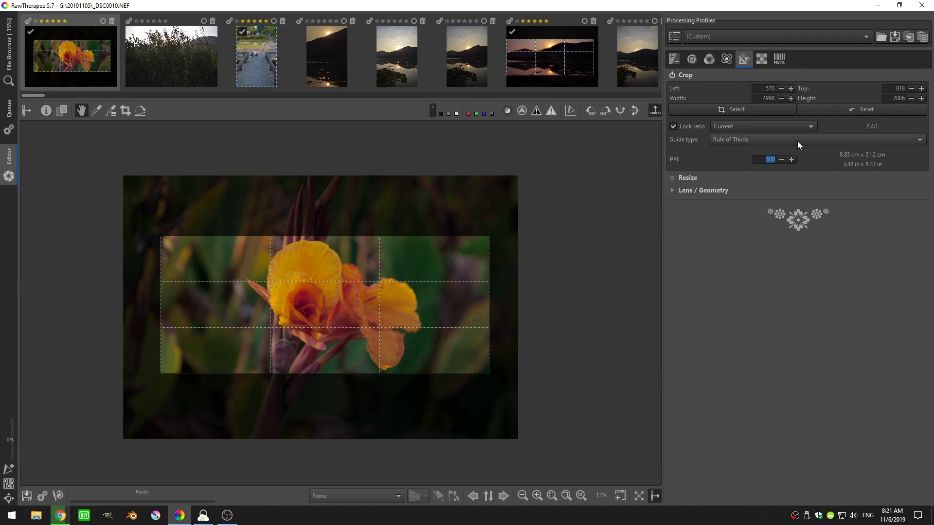
text(600300)
key(Return)
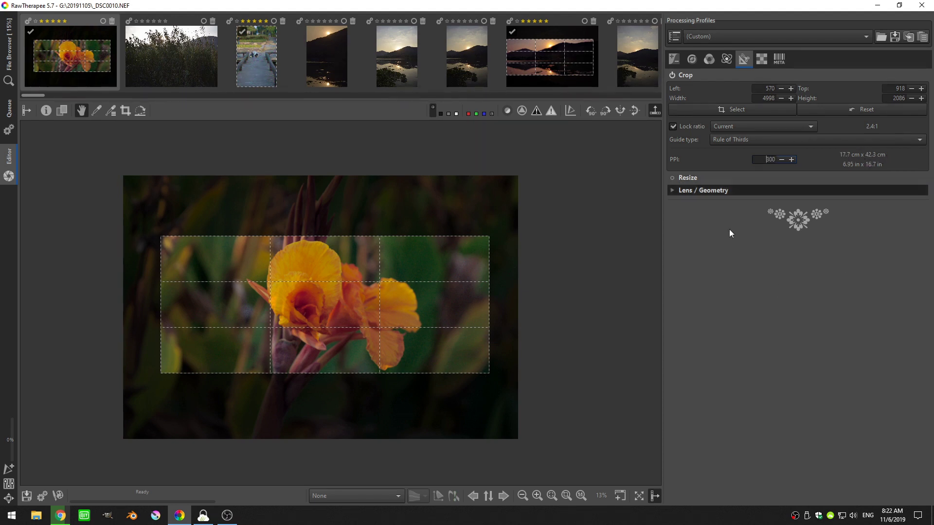
click(672, 75)
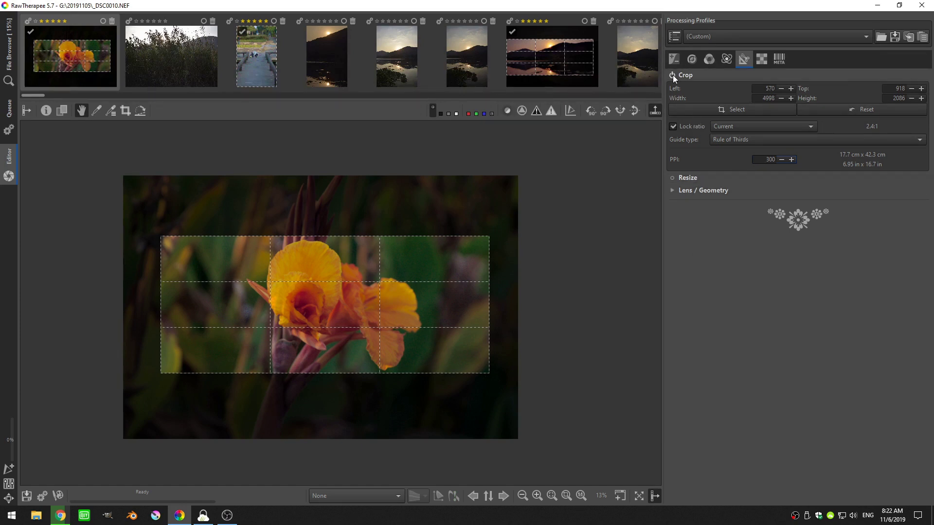